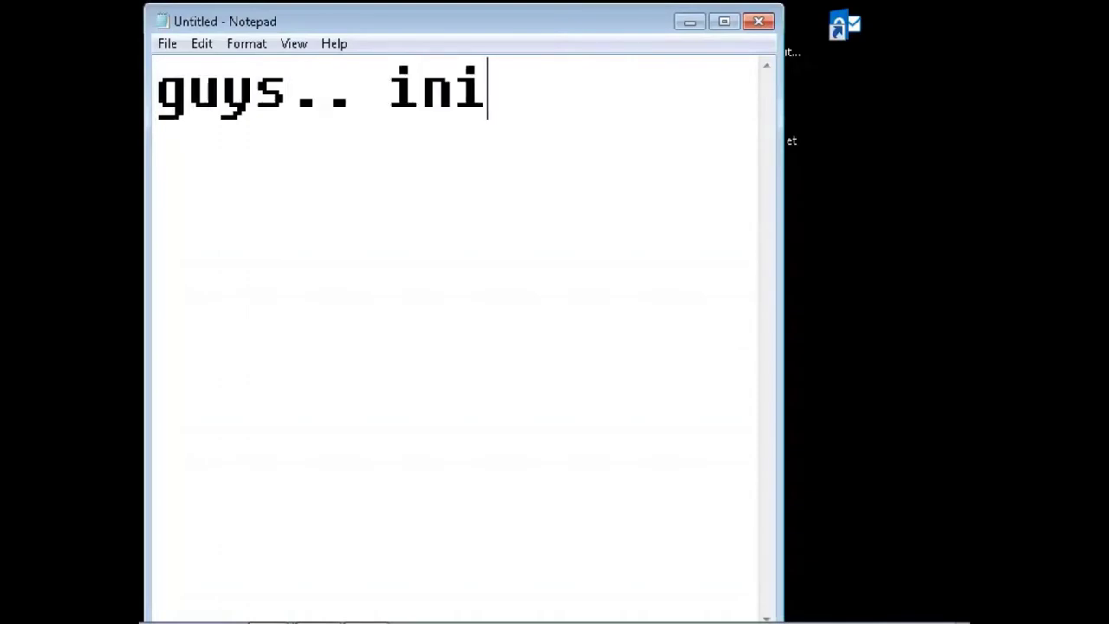
Complete the intro note so it reads "guys.. ini kita mau setting signature pada outlook email. cara nya sbb"
type("kita mau set")
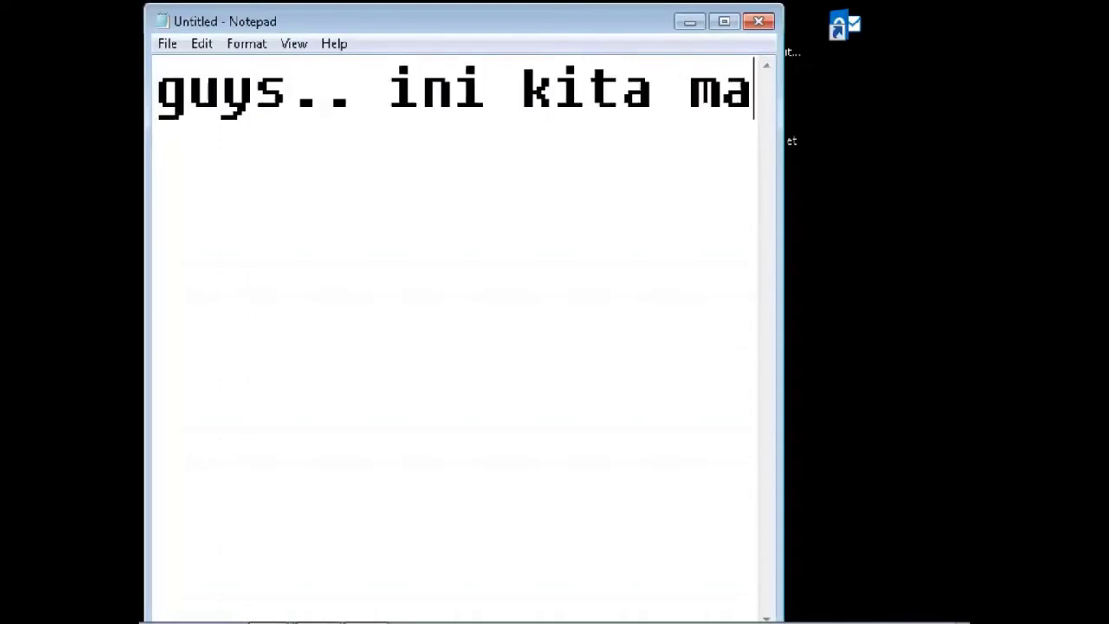
type("ting")
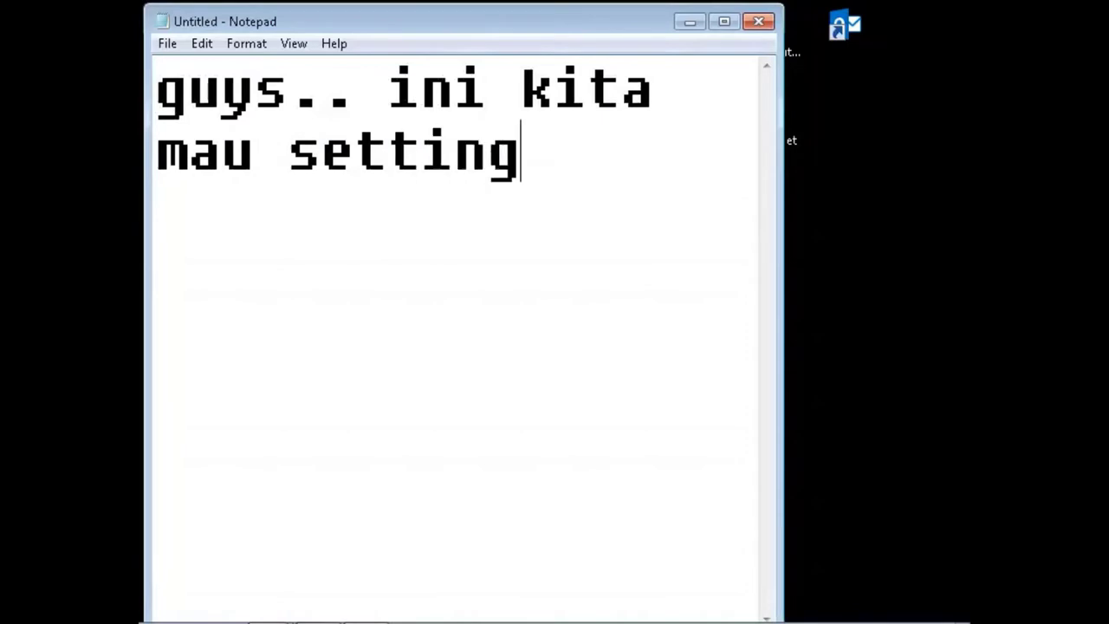
type(" signature pad")
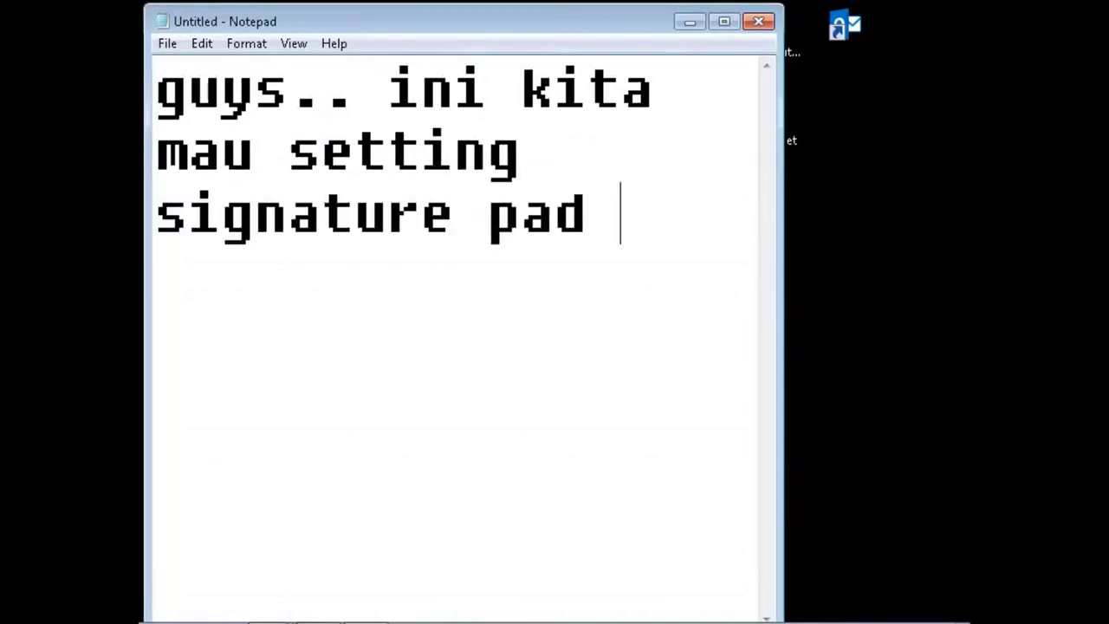
key("BackSpace")
type("a ")
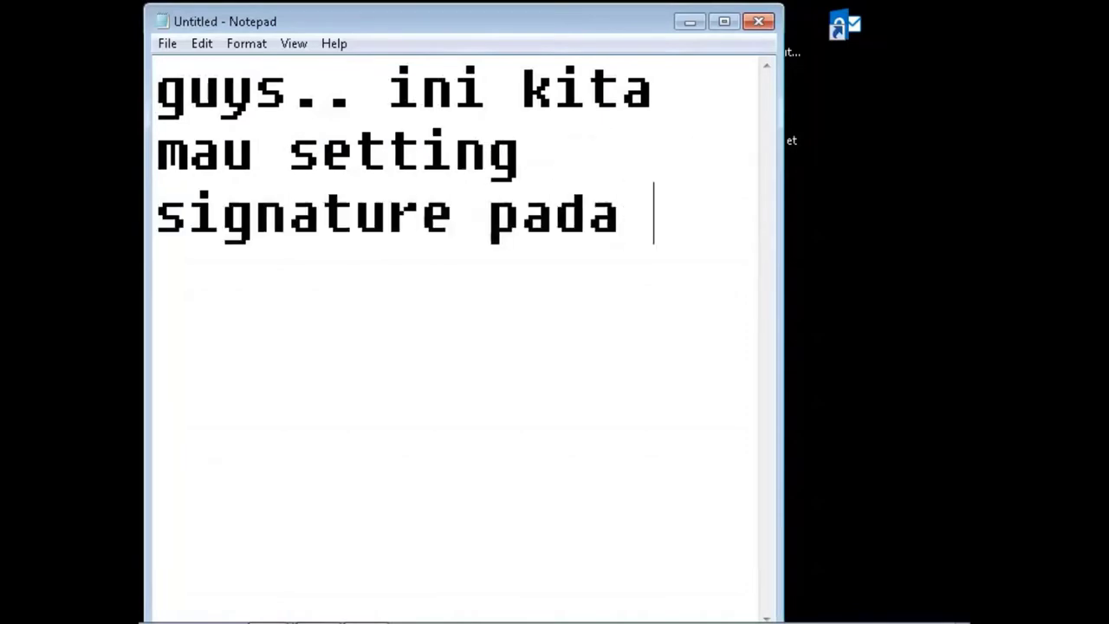
type("outlook email.")
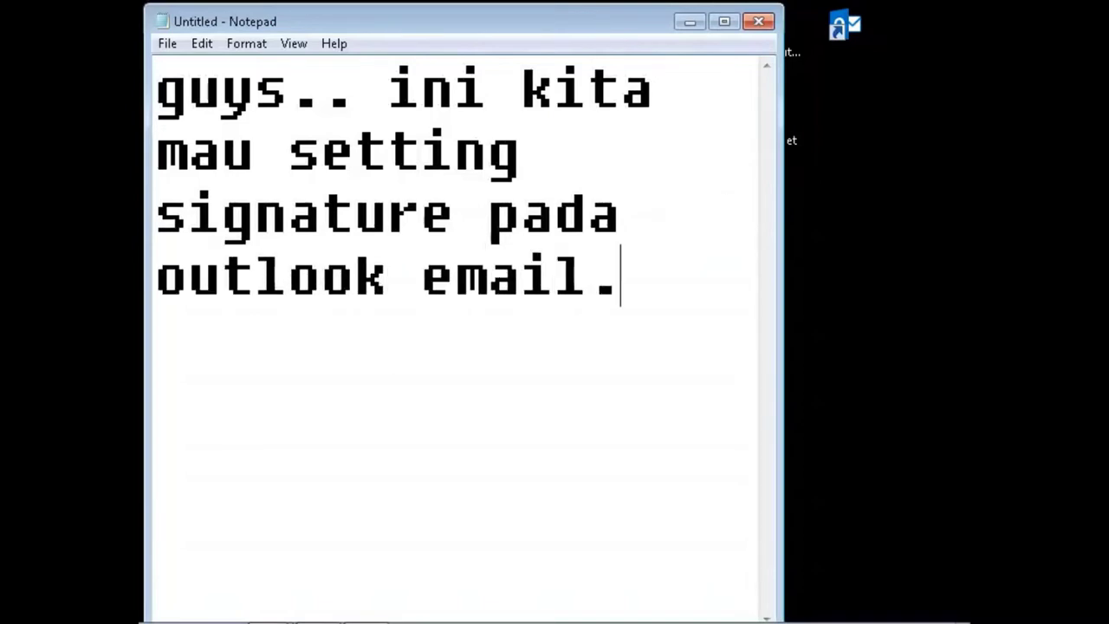
type(" cara ny")
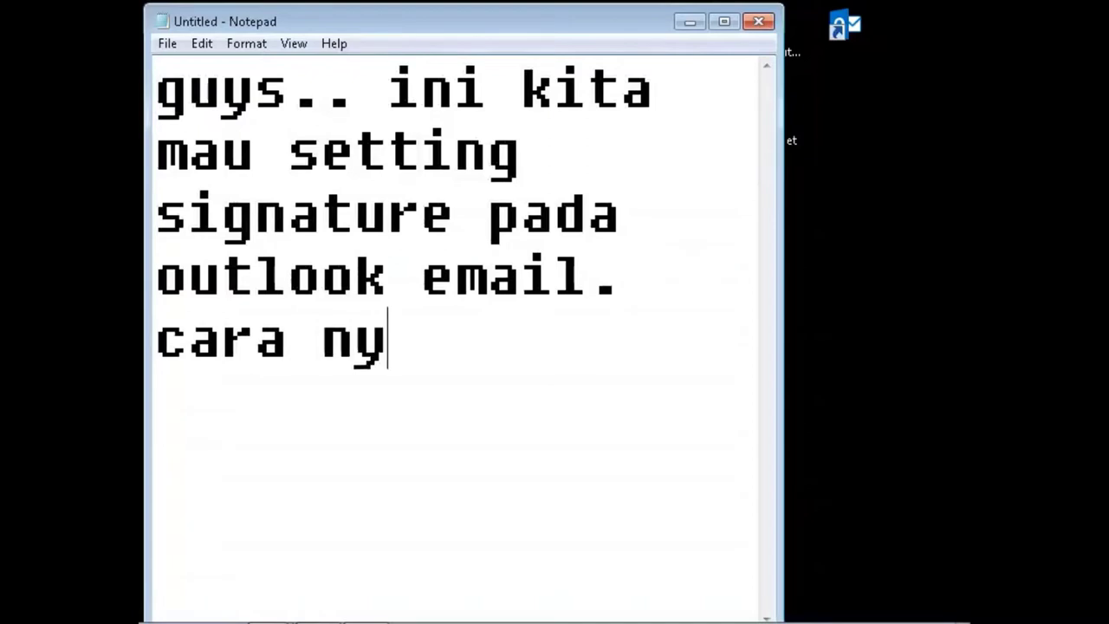
type("a sbb")
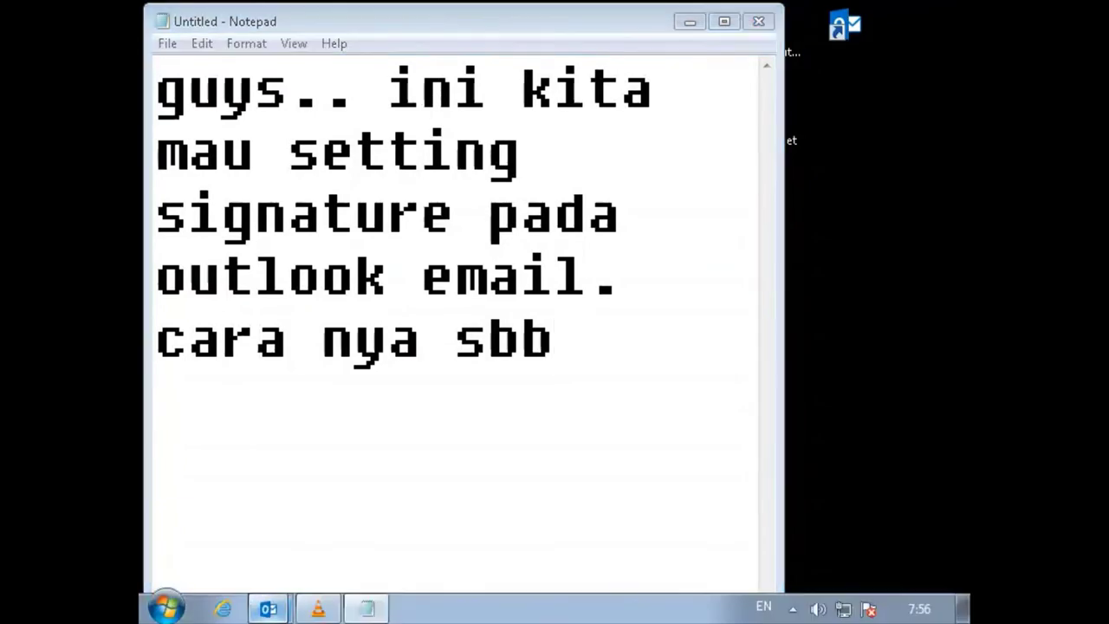
Switch to Outlook, open the signature settings from the mail options and start a new signature
left_click(268, 609)
left_click(286, 529)
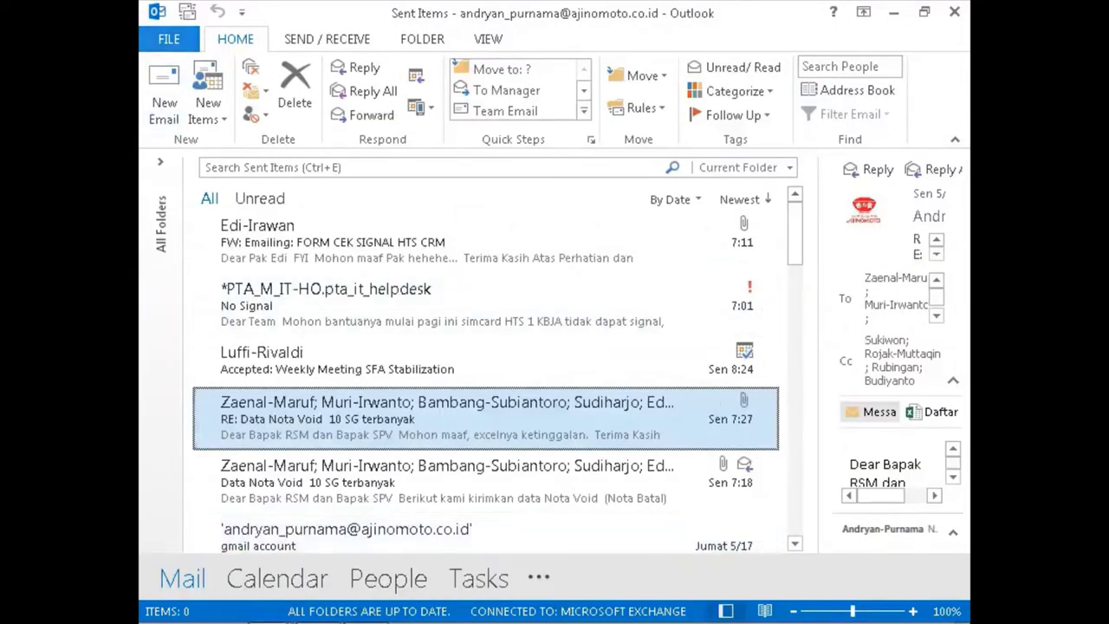
left_click(169, 39)
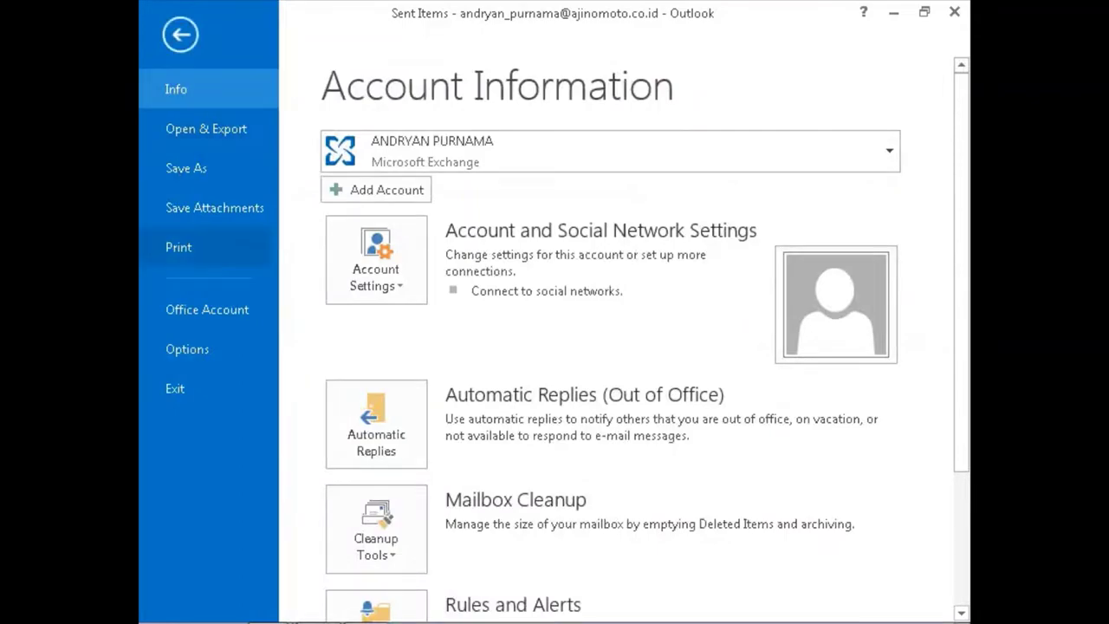
left_click(187, 348)
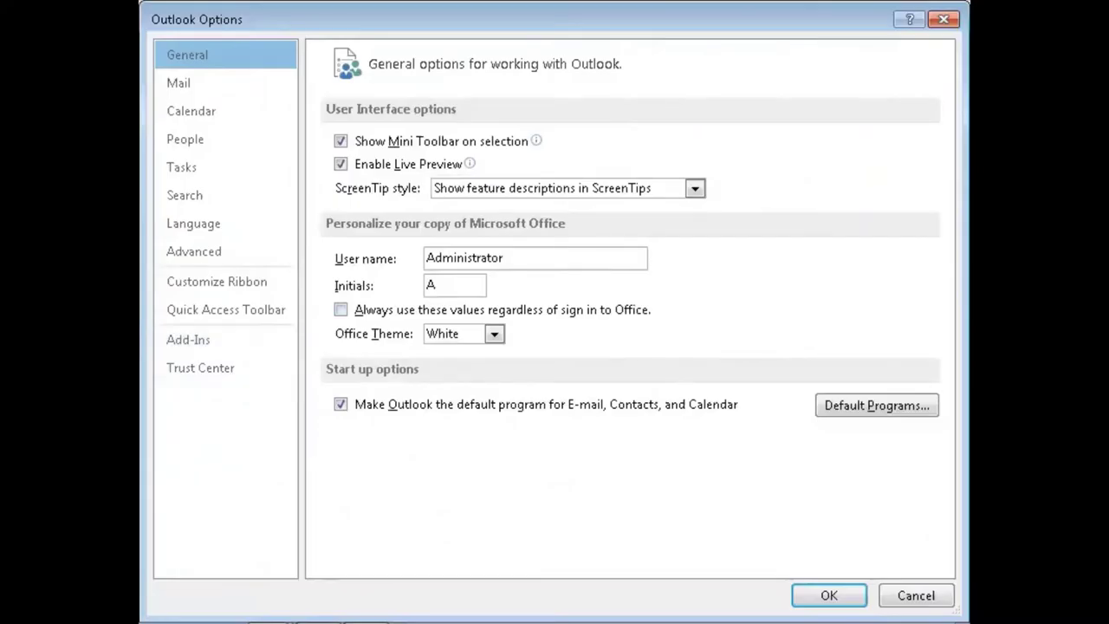
left_click(178, 83)
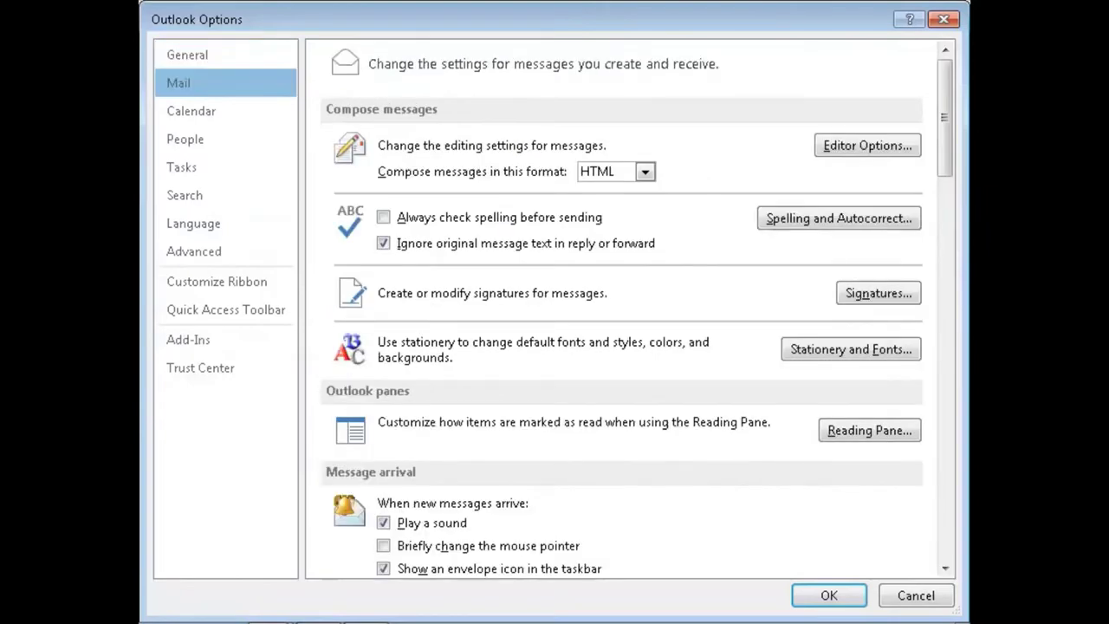
left_click(878, 293)
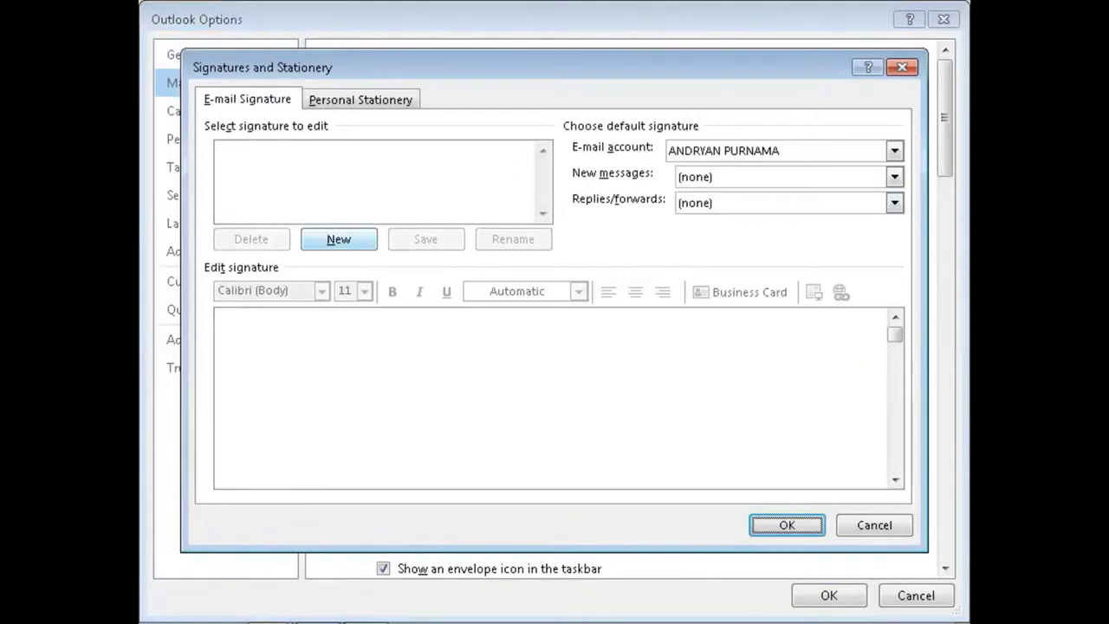
left_click(339, 239)
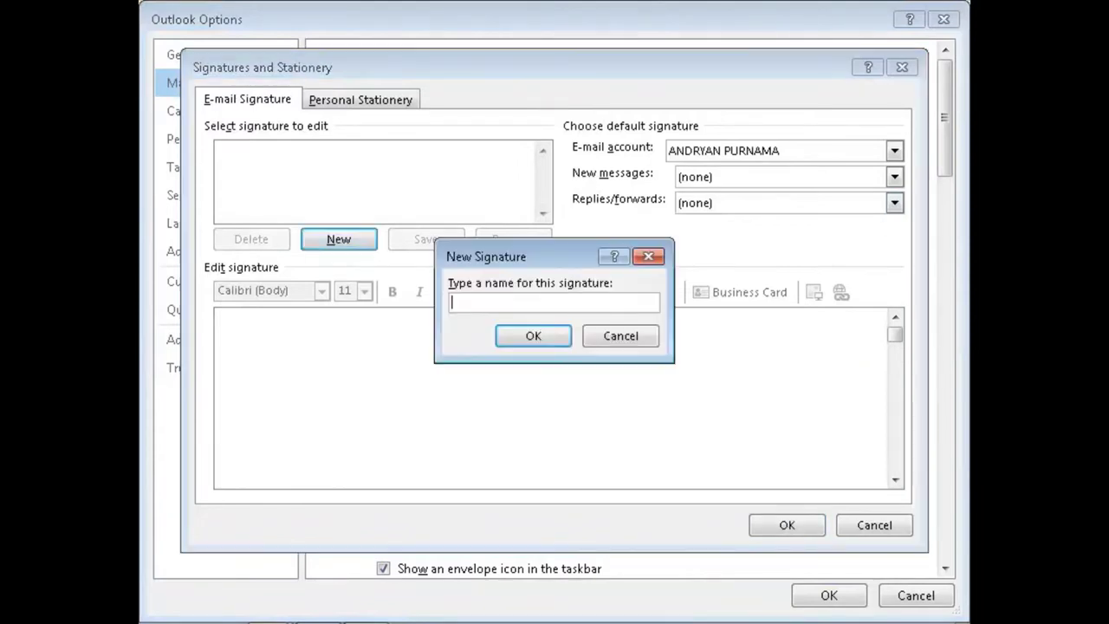
type("di sini kita buat nama")
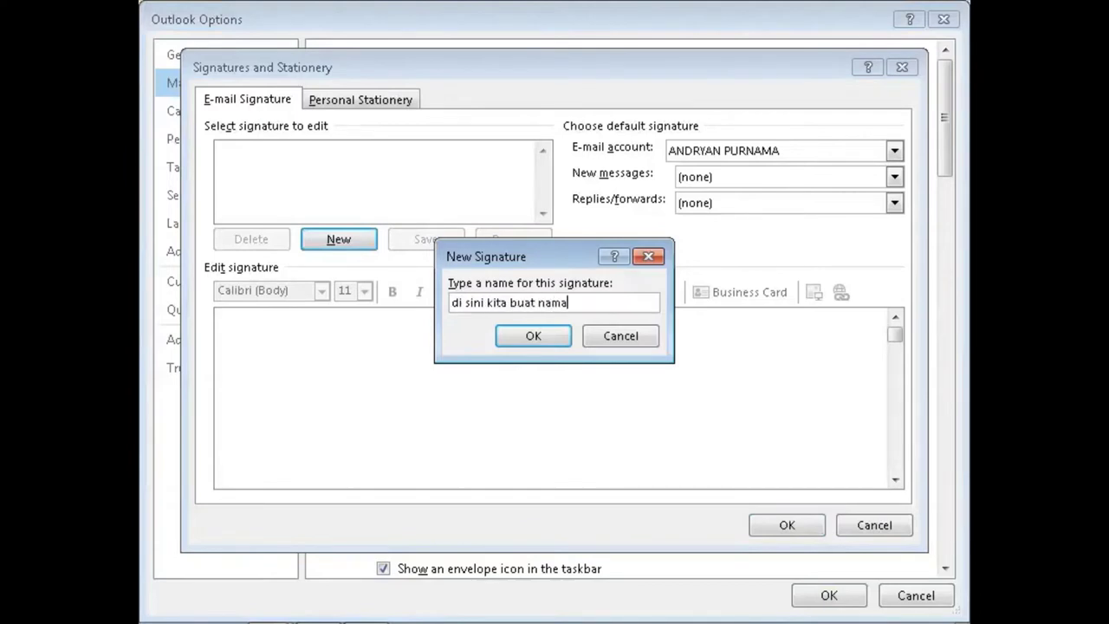
type(" sign nya")
key("BackSpace")
key("BackSpace")
key("BackSpace")
key("BackSpace")
key("BackSpace")
key("BackSpace")
key("BackSpace")
key("BackSpace")
key("BackSpace")
key("BackSpace")
key("BackSpace")
key("BackSpace")
key("BackSpace")
key("BackSpace")
key("BackSpace")
key("BackSpace")
key("BackSpace")
key("BackSpace")
key("BackSpace")
key("BackSpace")
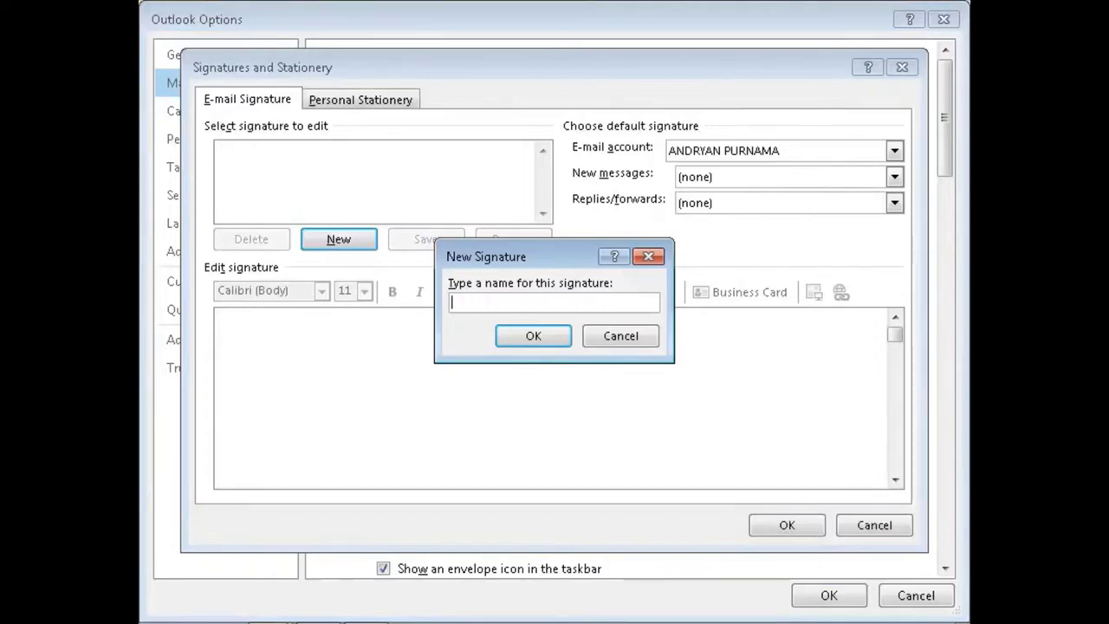
Name the new signature "MY SIGN" and create it
type("MY SIGN")
key("Return")
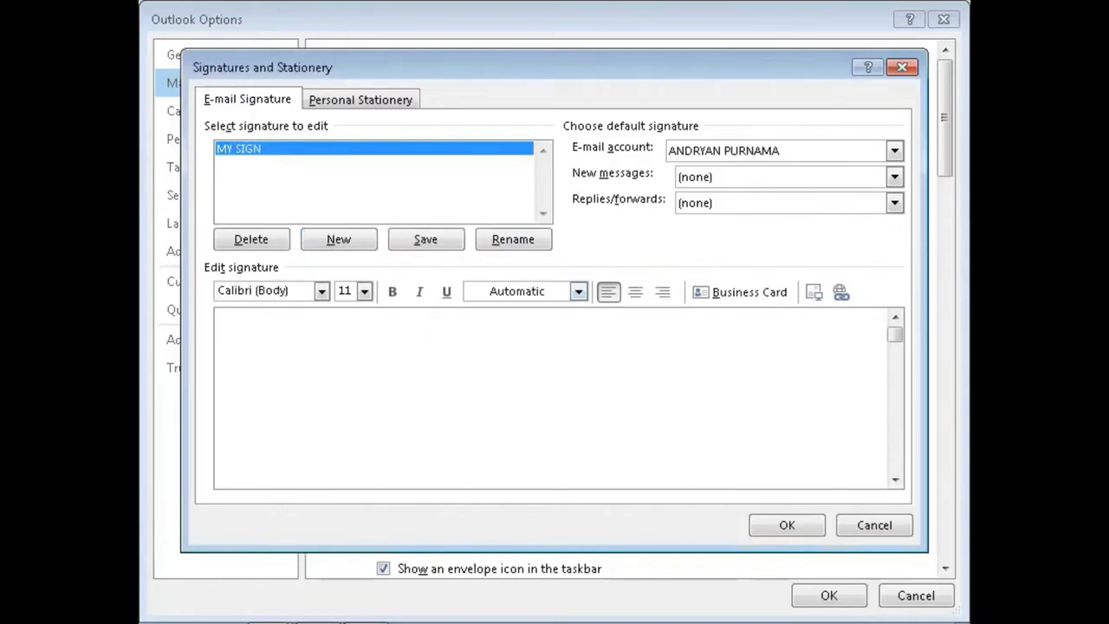
left_click(217, 328)
type("Kemudian d")
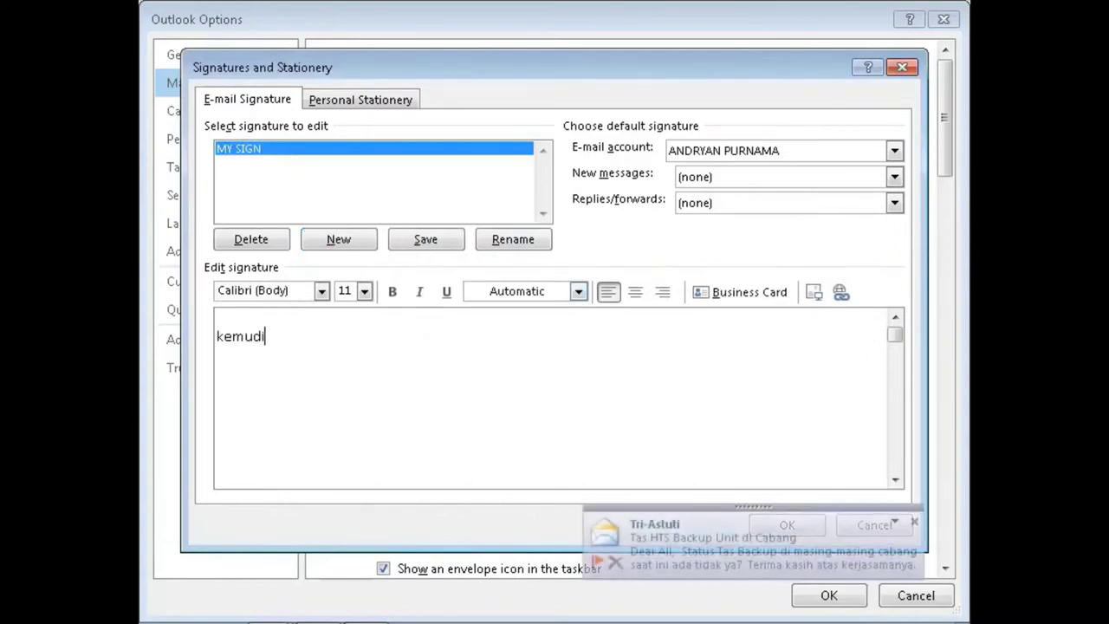
type("i kolom ini")
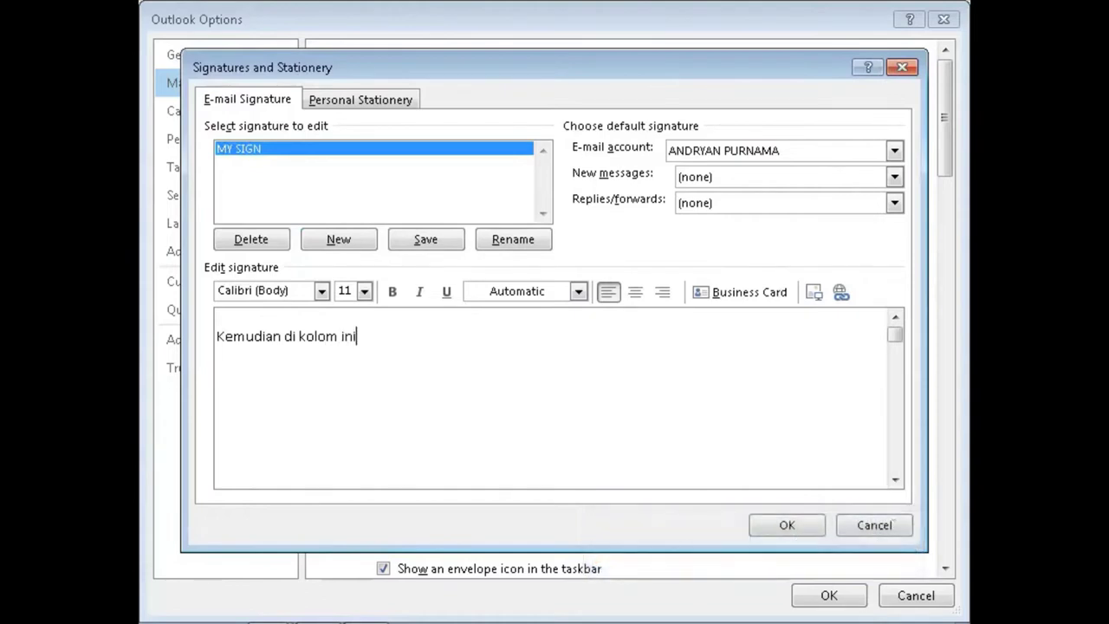
type("kita buat")
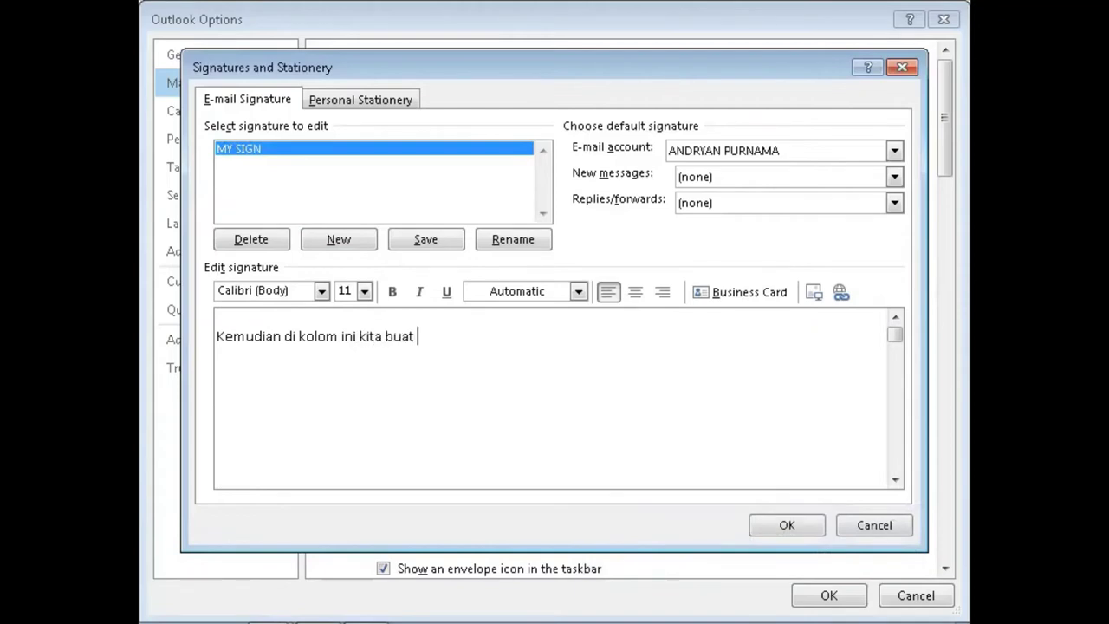
type(" info2 kita disini saya ba")
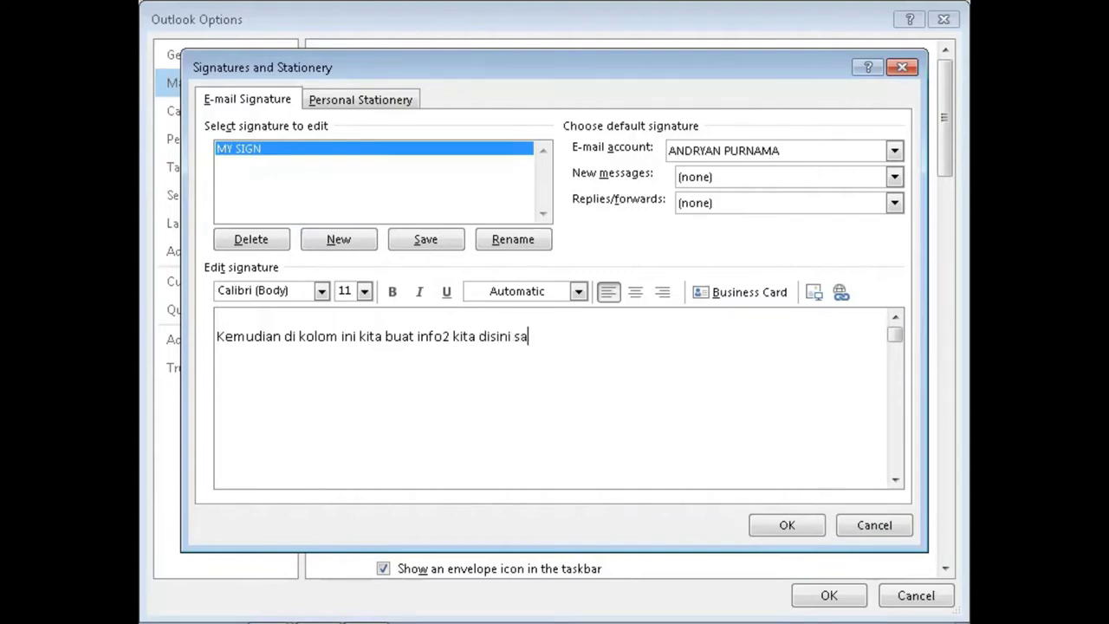
key("BackSpace")
type("uat")
key("shift+Left")
key("shift+Left")
key("shift+Left")
key("ctrl+shift+Home")
key("BackSpace")
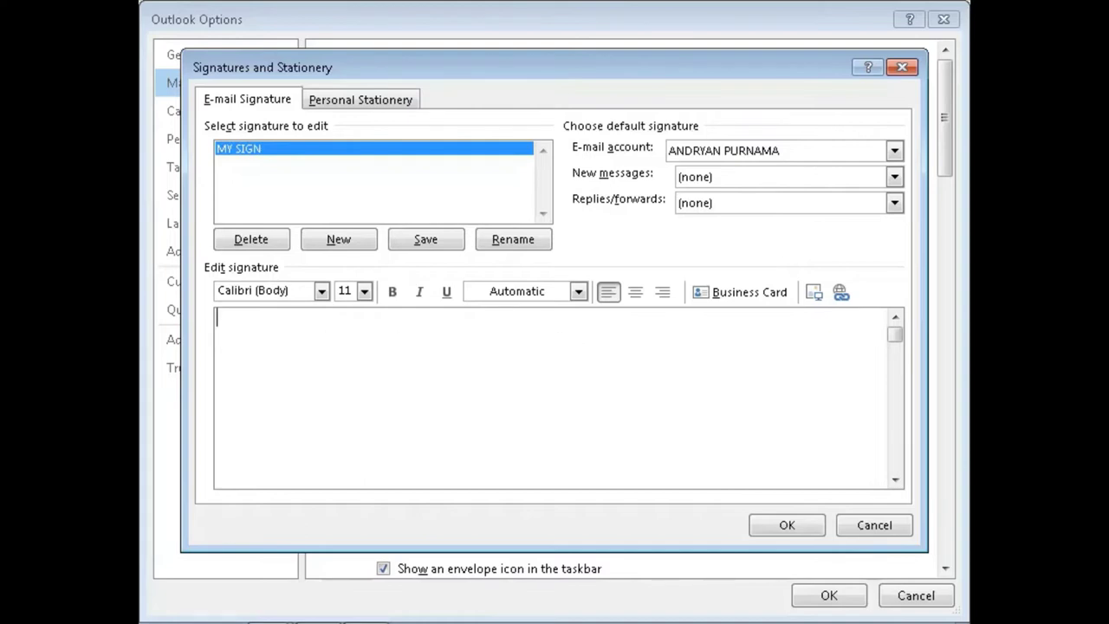
Write "Terima Kasih Atas Bantuan Dan Kerjasamanya" in the signature below an empty first line
key("Return")
type("Terima Kasih Atas Ba")
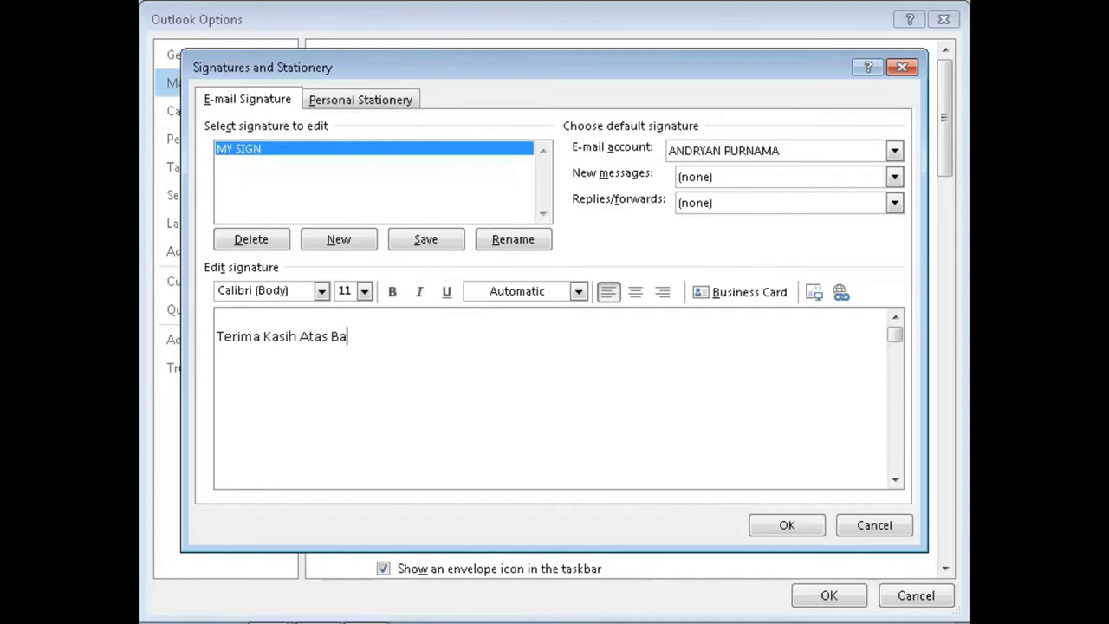
type("ntuan Dan Kerjas")
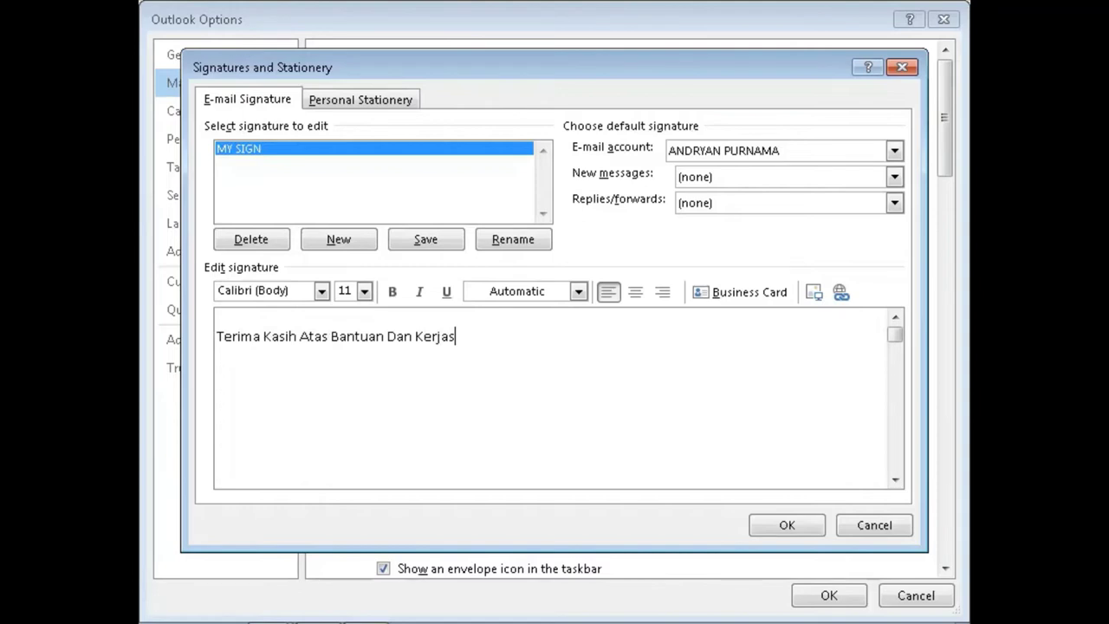
type("amanya")
key("Return")
key("Return")
Add the closing "Best Regards," to the signature, followed by a blank line
type("Best")
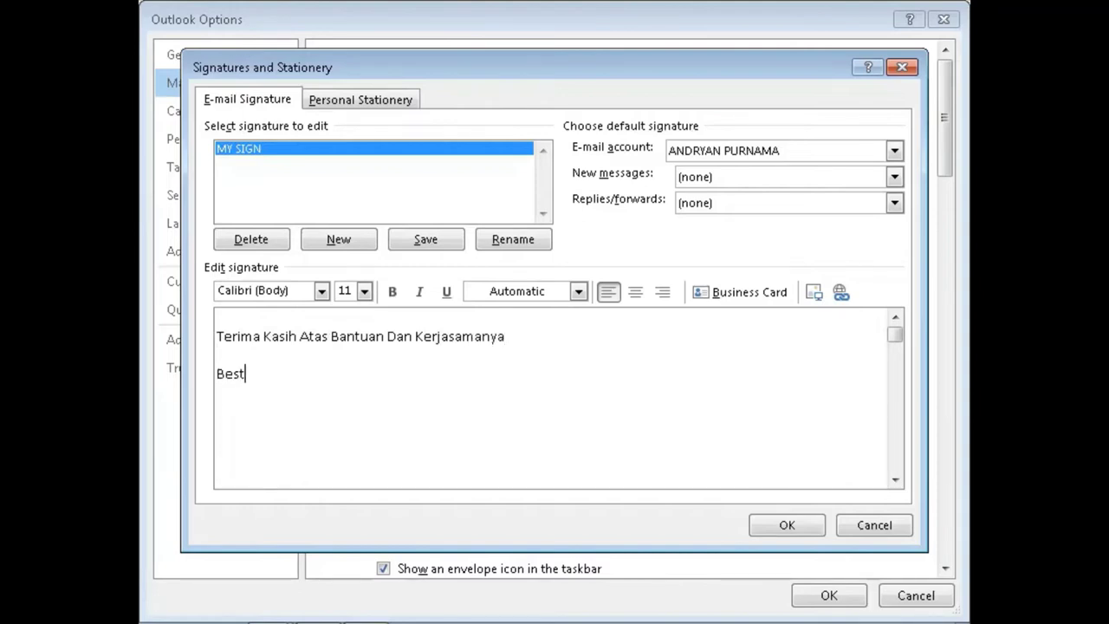
type(" Regards")
type(".")
key("BackSpace")
type(",")
key("Return")
key("Return")
Add the sender's name in spaced-out letters below the closing and underline it
type("Qut")
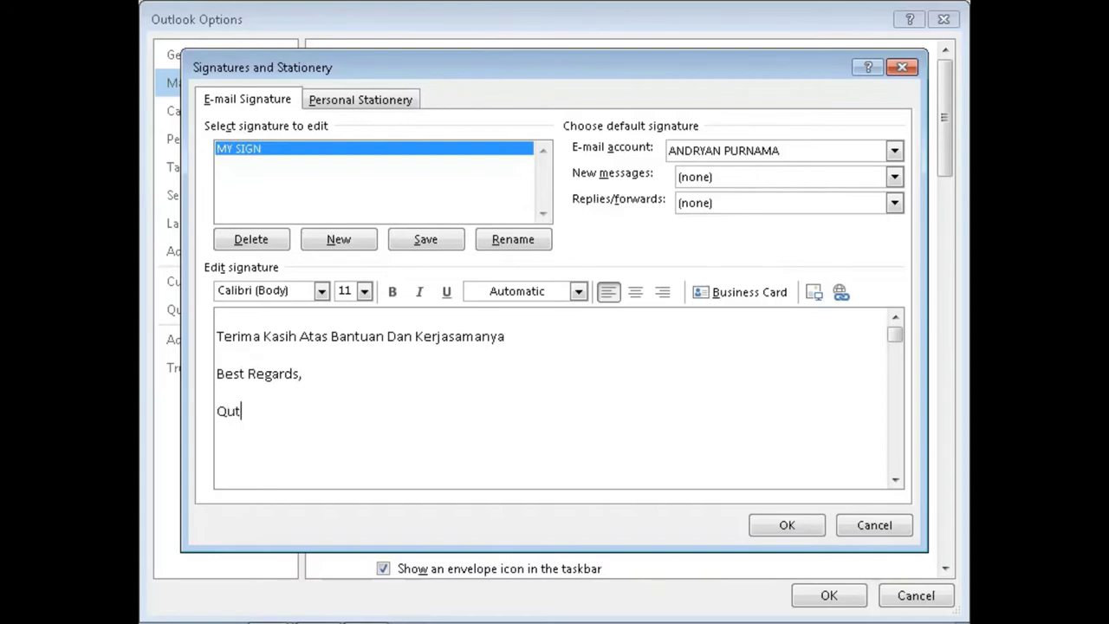
type("u")
key("BackSpace")
key("BackSpace")
key("BackSpace")
type("u t U B o o Q")
key("shift+Home")
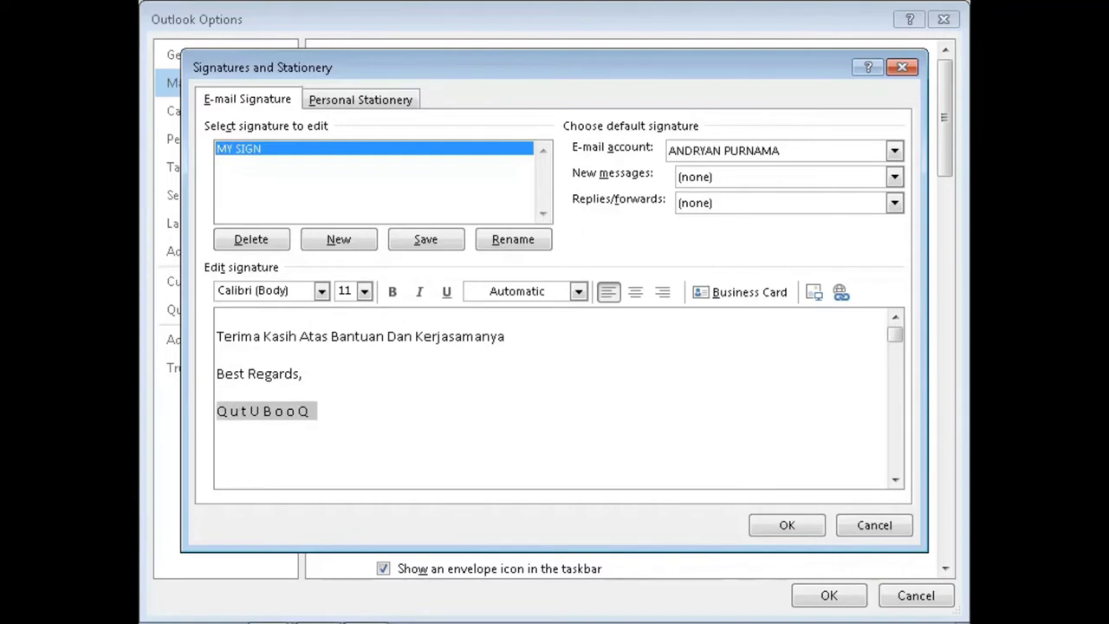
key("ctrl+u")
key("End")
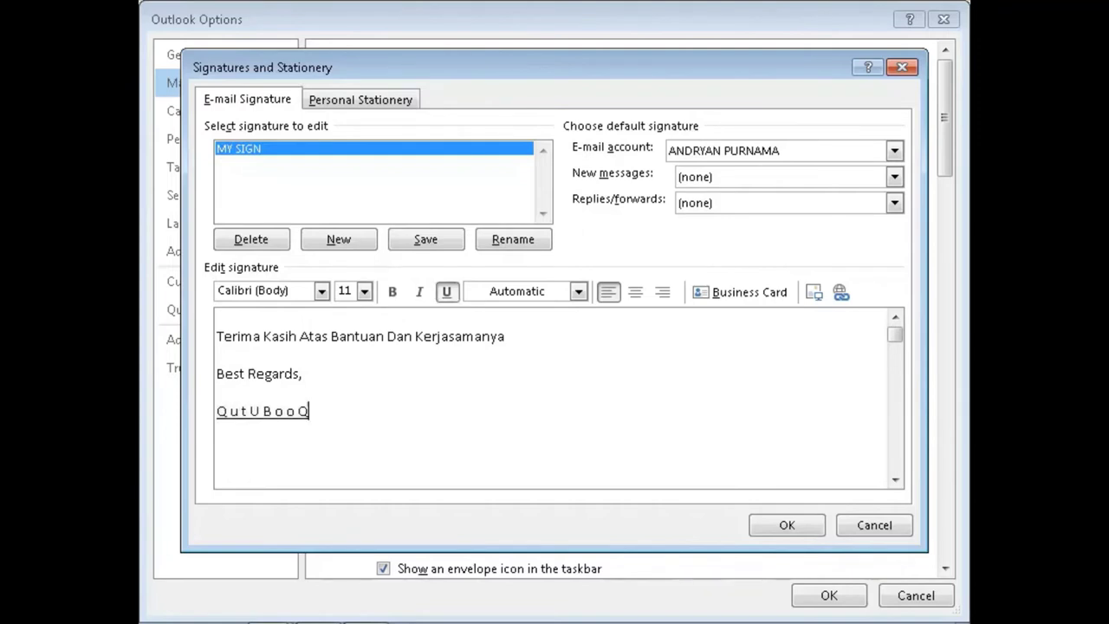
Add the line "Youtuber Indonesia" without underline below the sender's name
key("Return")
type("YOU")
key("BackSpace")
key("BackSpace")
key("BackSpace")
key("ctrl+u")
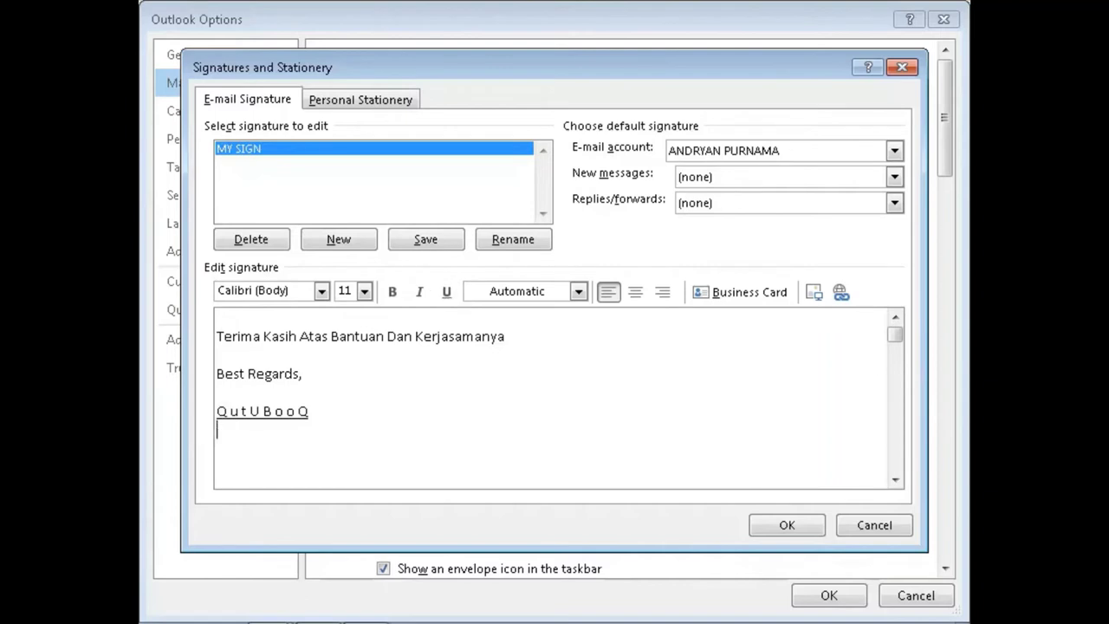
type("Youtu")
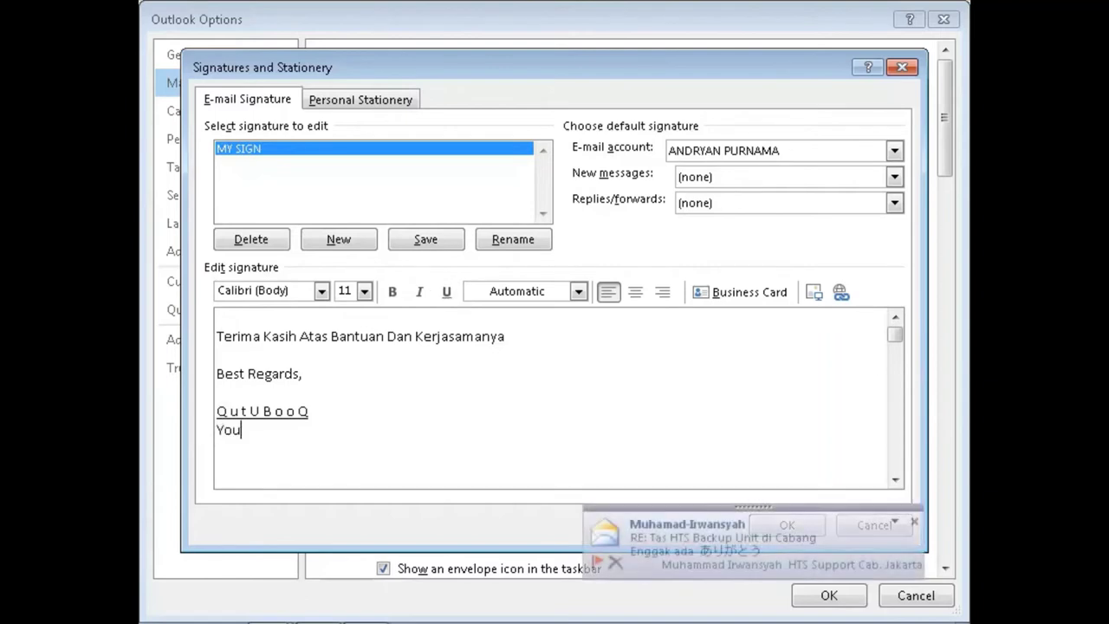
key("BackSpace")
type("uber Indonesia")
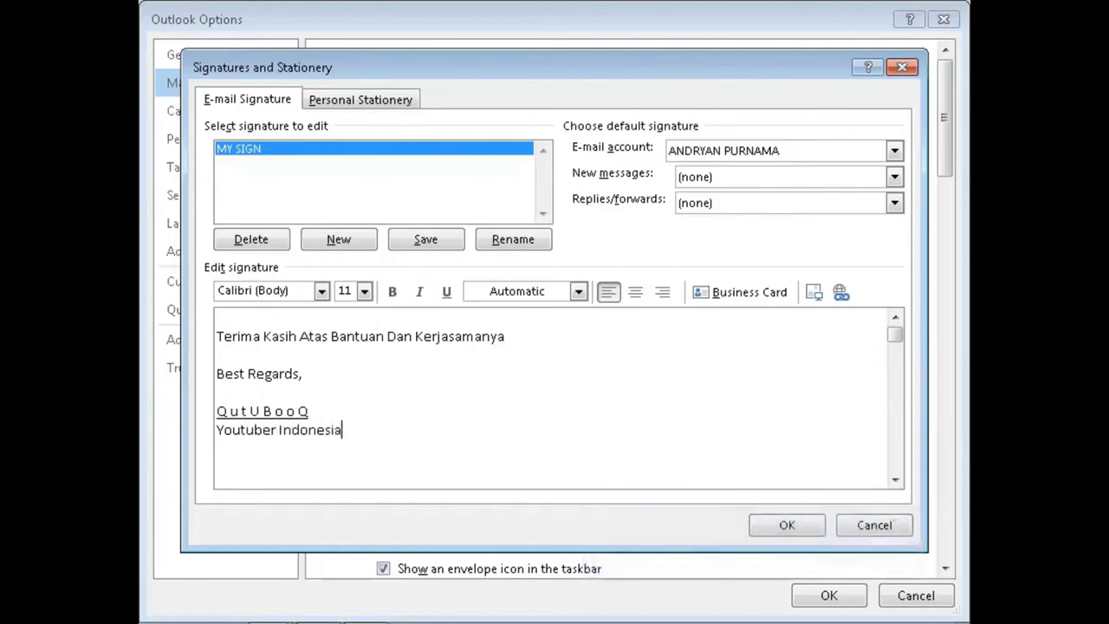
Format all of the signature text in dark orange and bold
key("shift+Up")
key("shift+Up")
key("shift+Up")
key("shift+Up")
key("shift+Up")
key("shift+Up")
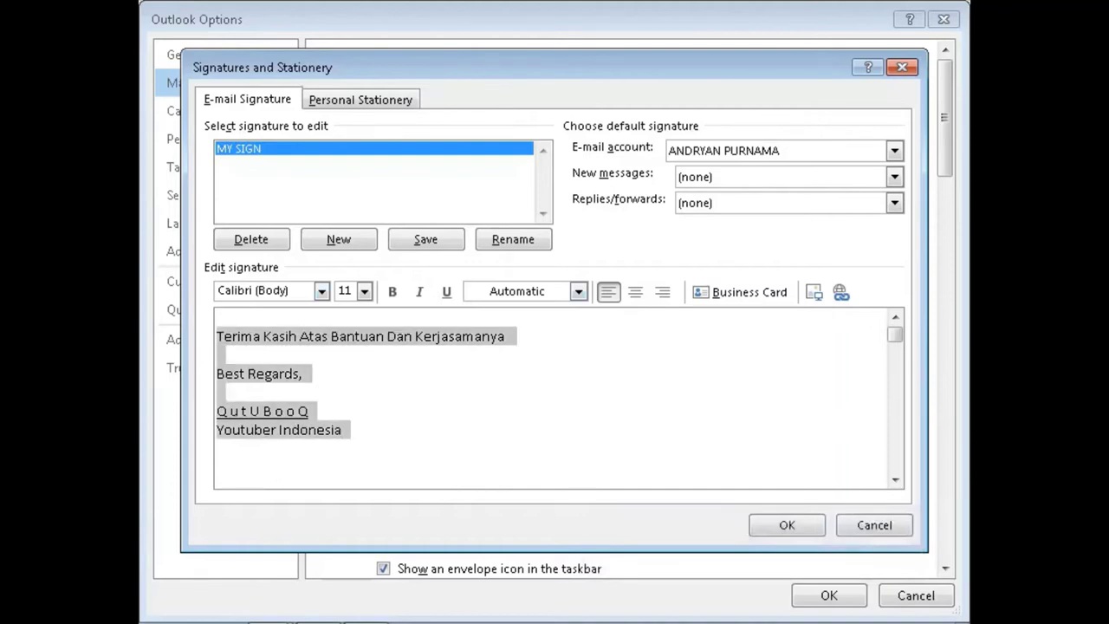
left_click(578, 292)
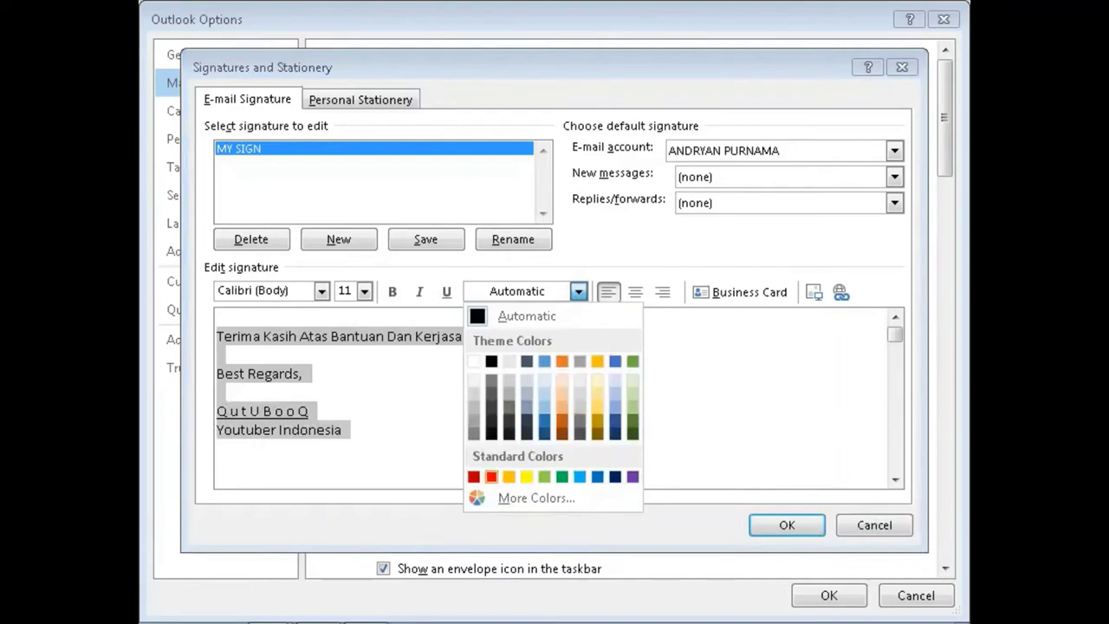
left_click(562, 420)
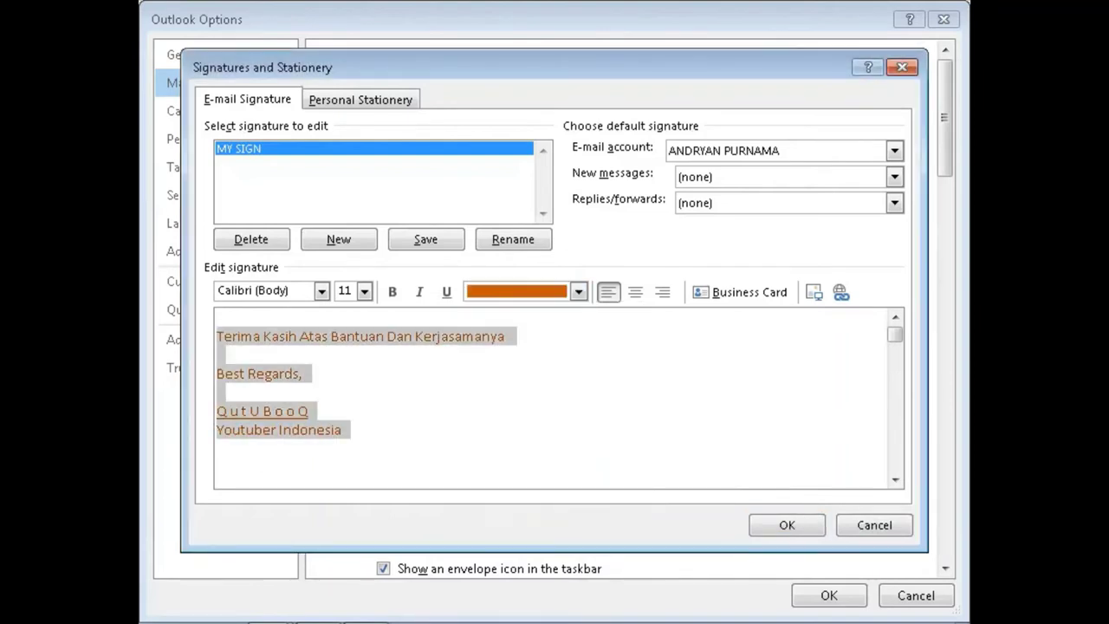
left_click(392, 291)
left_click(308, 411)
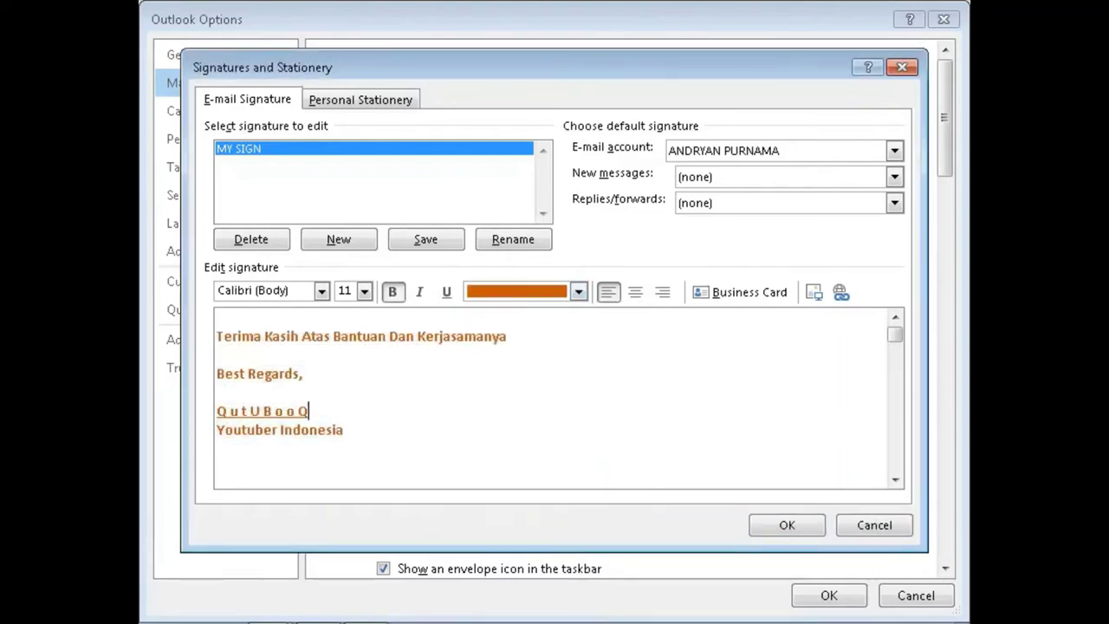
left_click(344, 430)
type("setelah selesai")
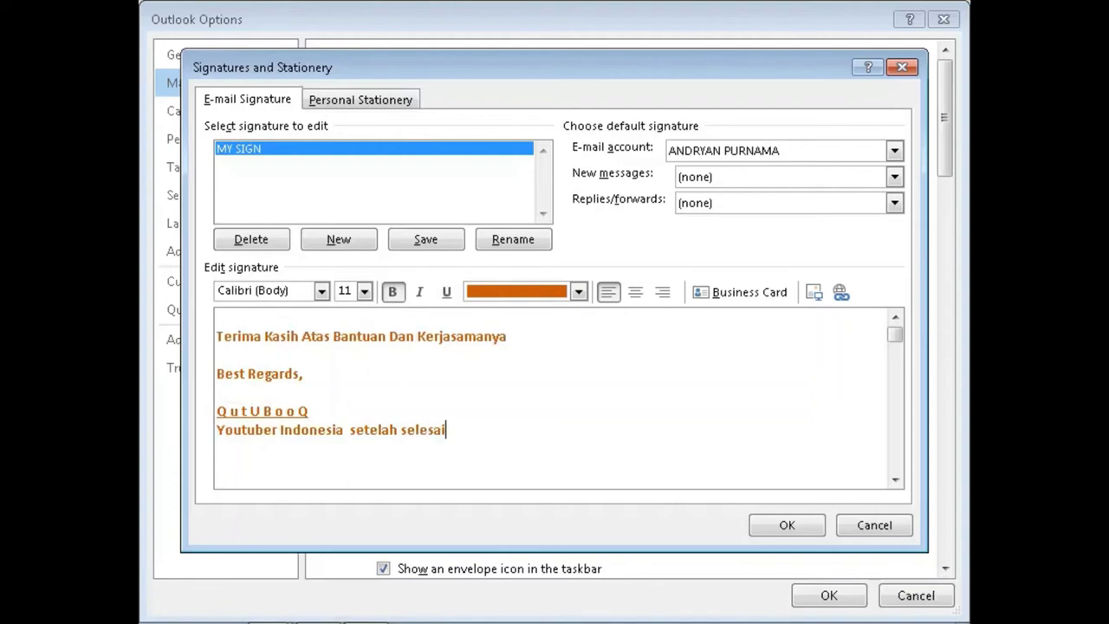
type(" langsung di save")
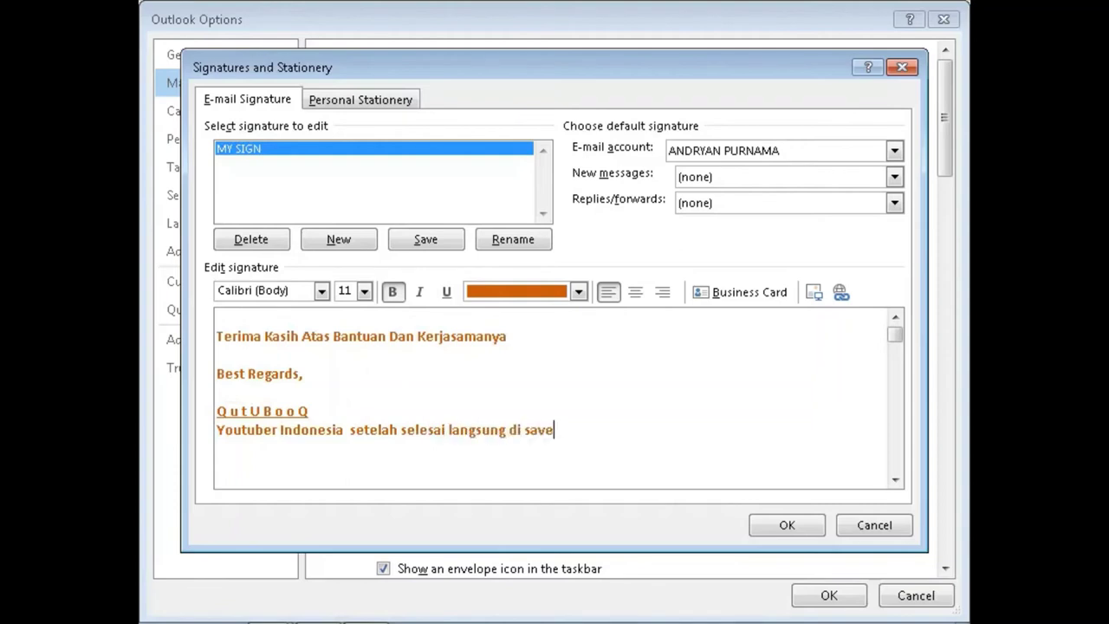
key("BackSpace")
key("BackSpace")
key("BackSpace")
key("BackSpace")
key("BackSpace")
key("BackSpace")
key("BackSpace")
key("BackSpace")
key("BackSpace")
key("BackSpace")
key("BackSpace")
key("BackSpace")
key("BackSpace")
key("BackSpace")
key("BackSpace")
key("BackSpace")
key("BackSpace")
key("BackSpace")
key("BackSpace")
key("BackSpace")
key("BackSpace")
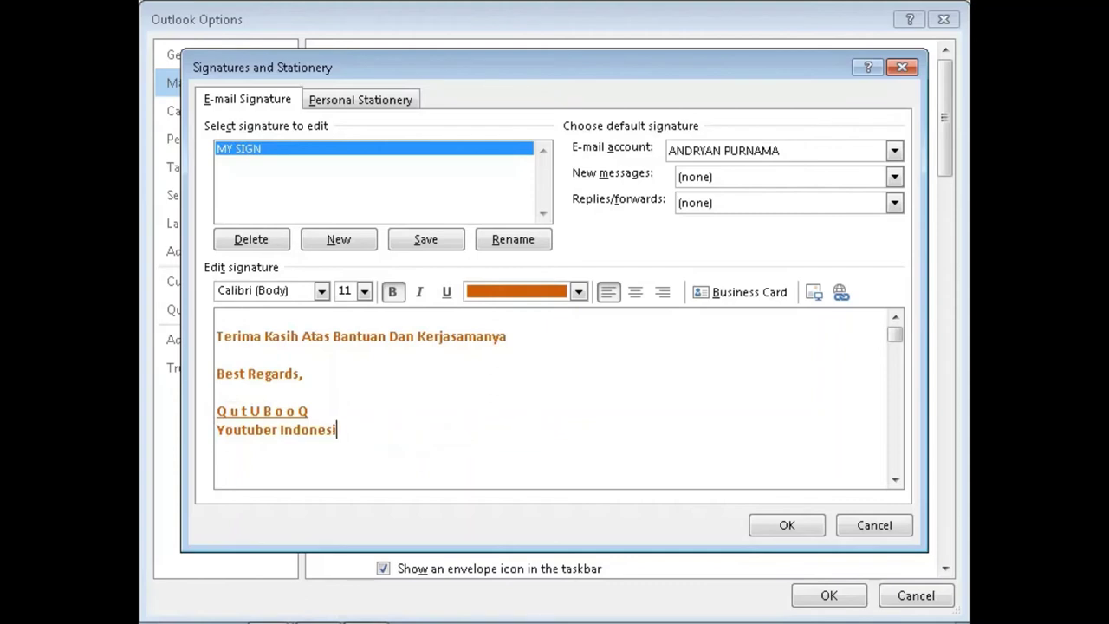
type("a")
Save the MY SIGN signature and confirm the signature settings
left_click(425, 239)
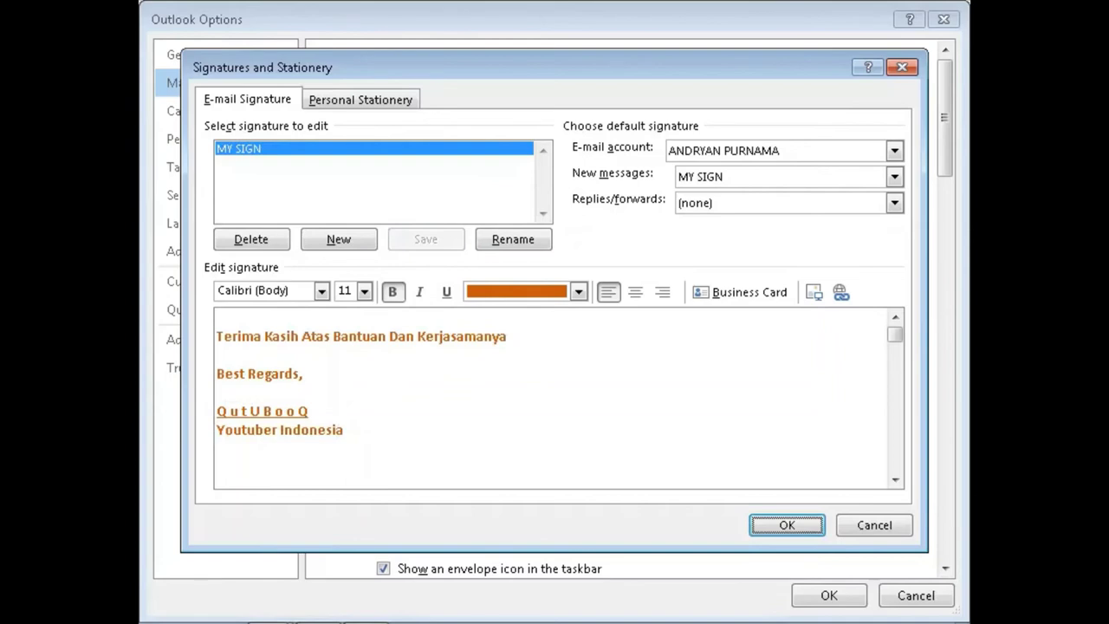
key("Return")
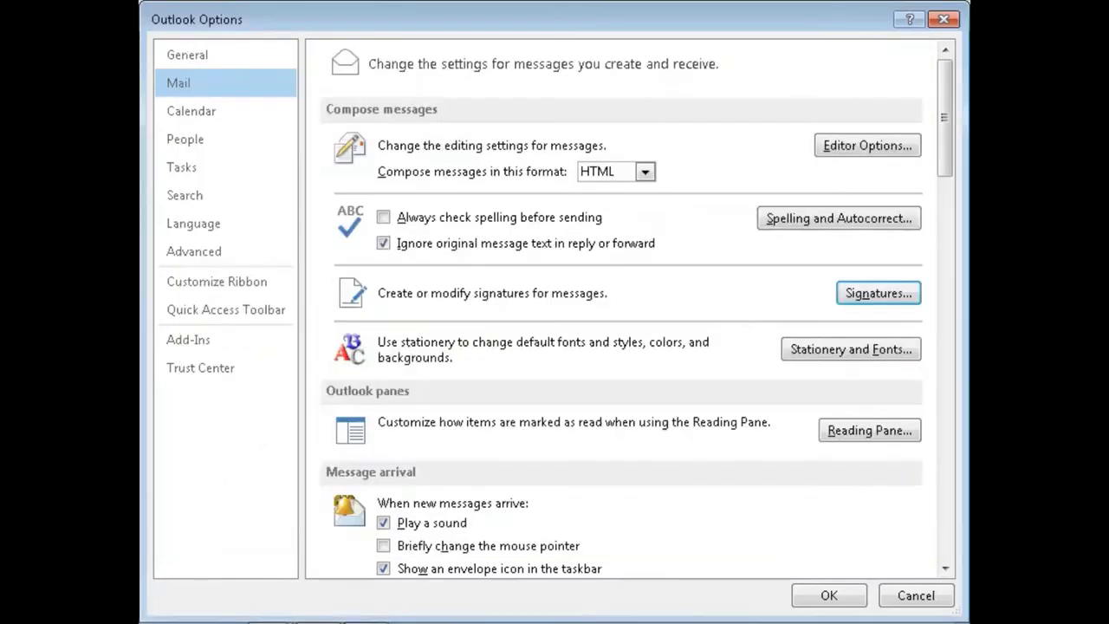
Reopen the signature settings, set the default signature for replies and forwards to MY SIGN, and close the options
key("Return")
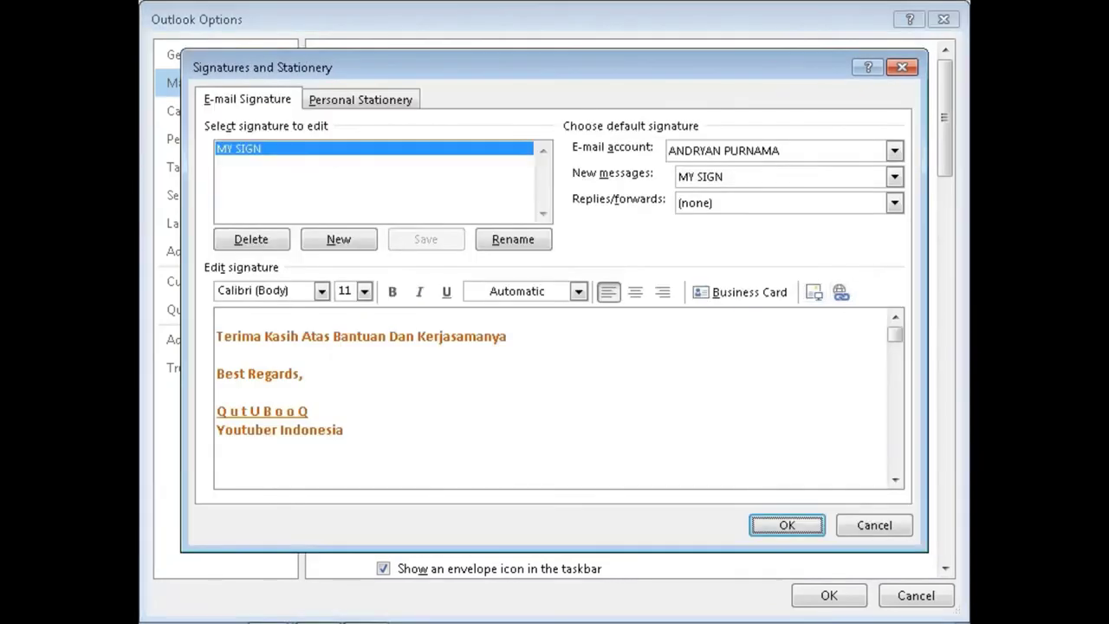
left_click(894, 201)
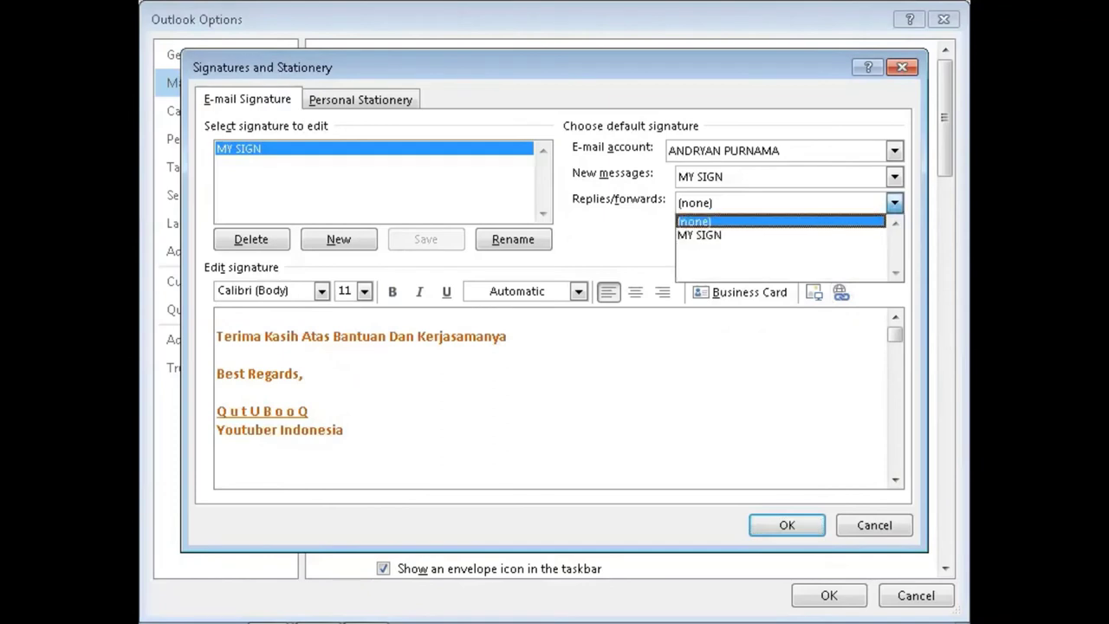
left_click(895, 202)
left_click(895, 202)
key("Down")
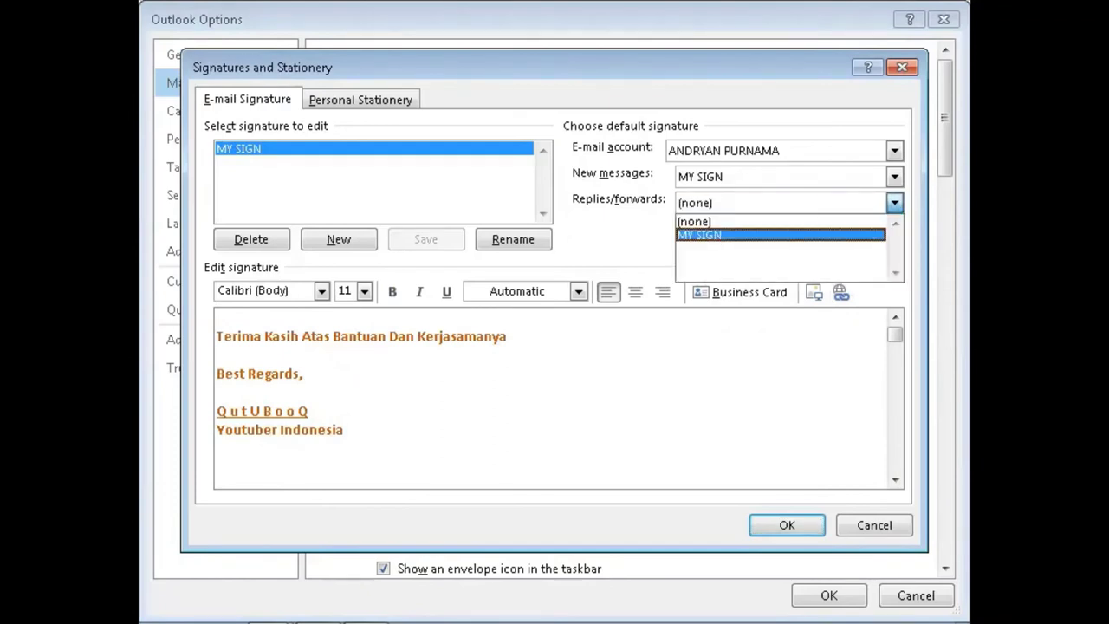
key("Return")
key("Return")
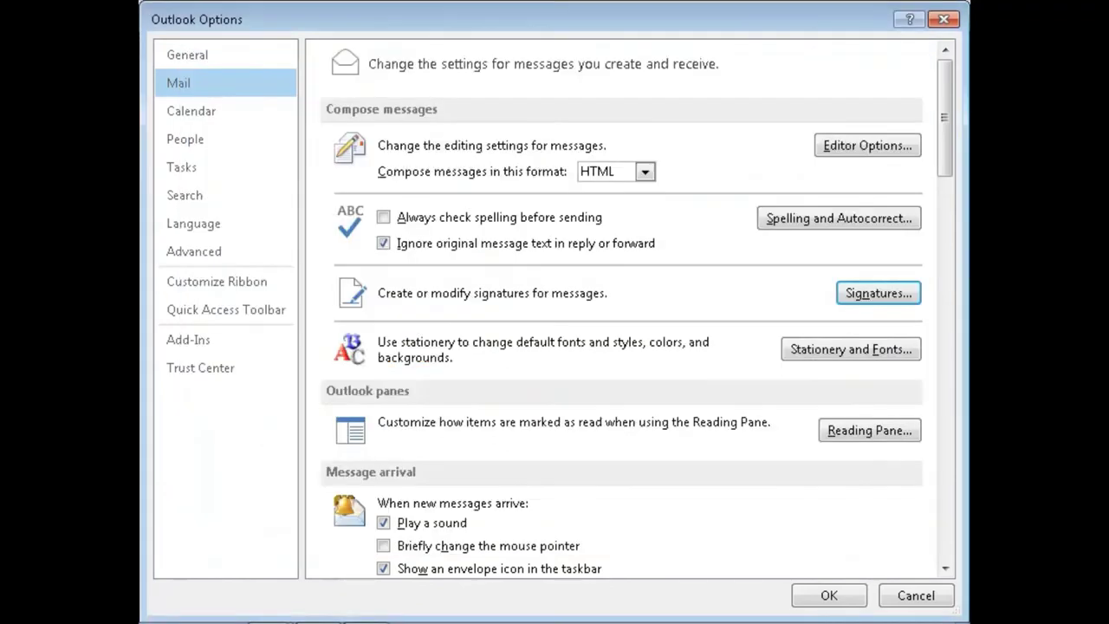
key("Escape")
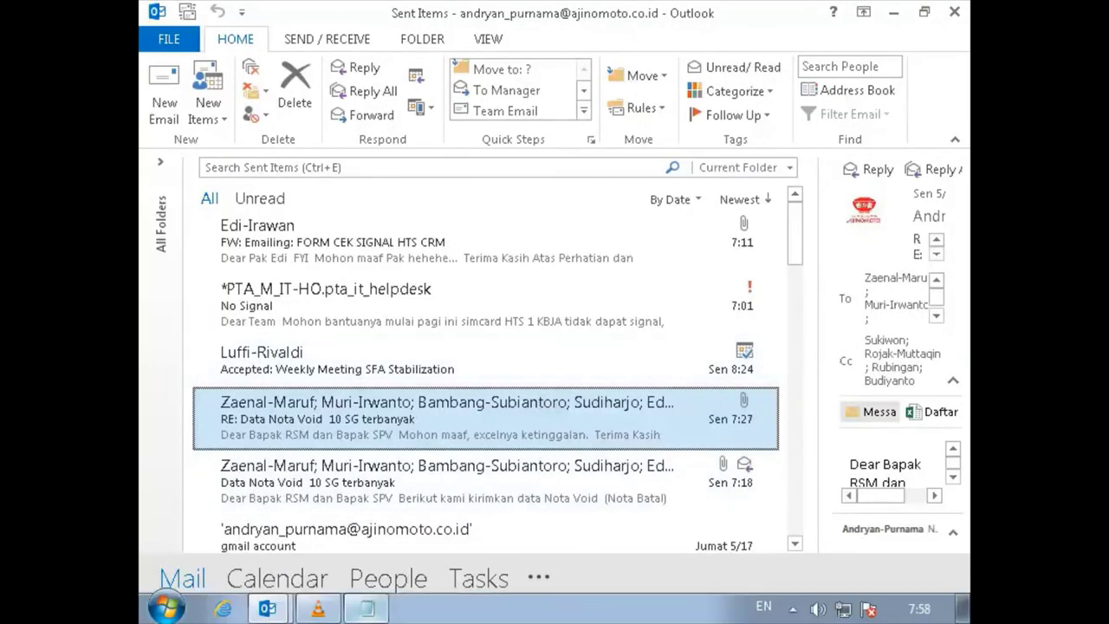
Switch to Notepad and replace all of its text with "sudah jadi... kita coba buat email baru ya"
key("alt+Tab")
key("ctrl+a")
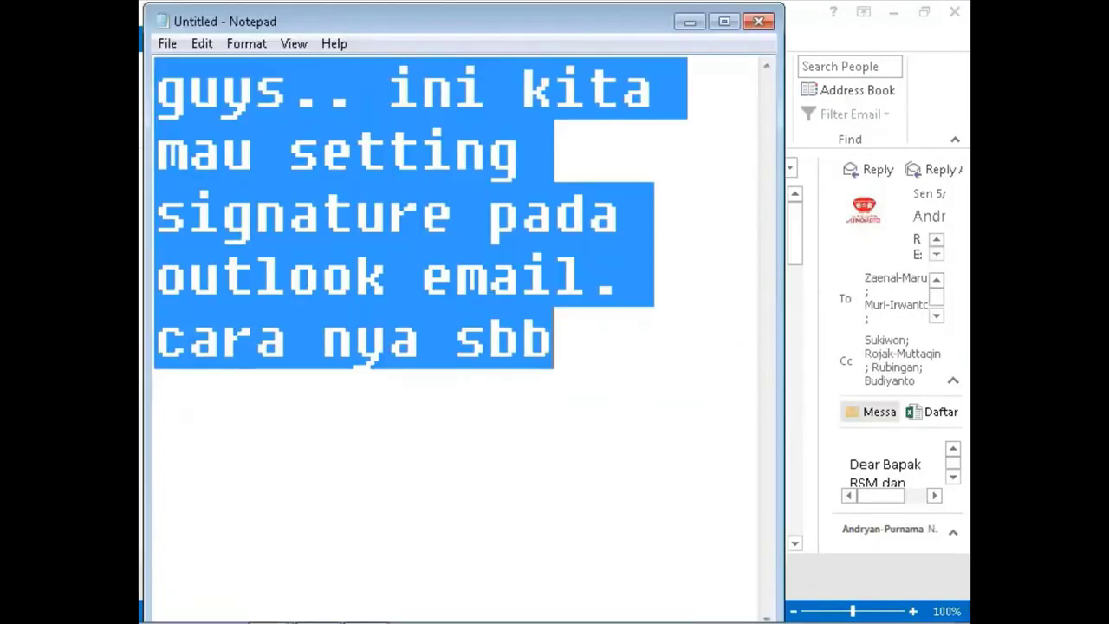
type("sudah jadi...")
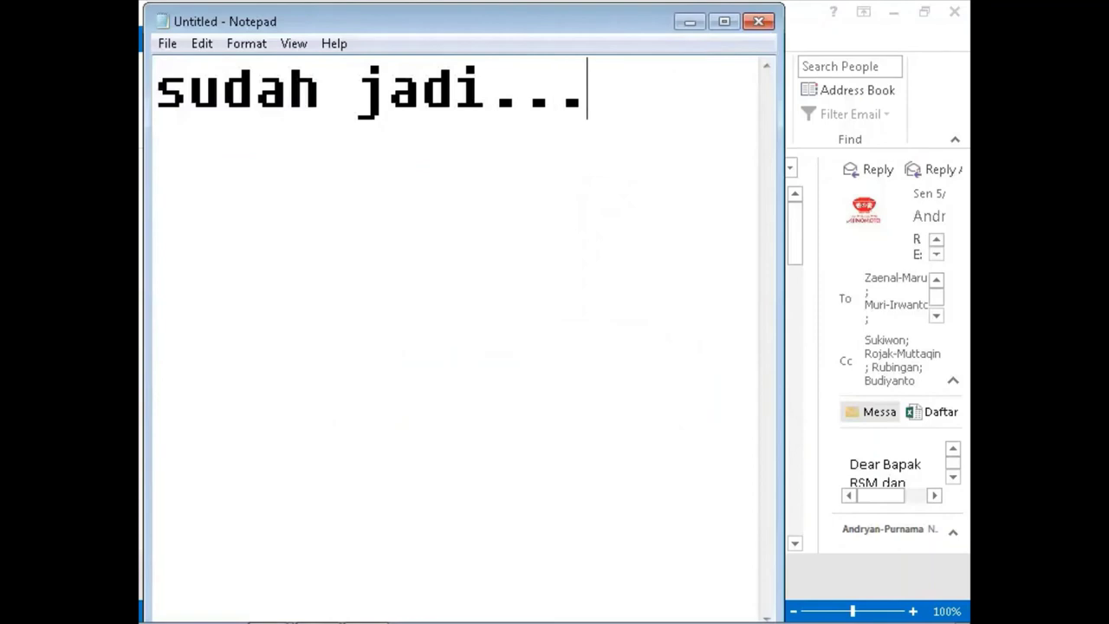
type(" kita coba b")
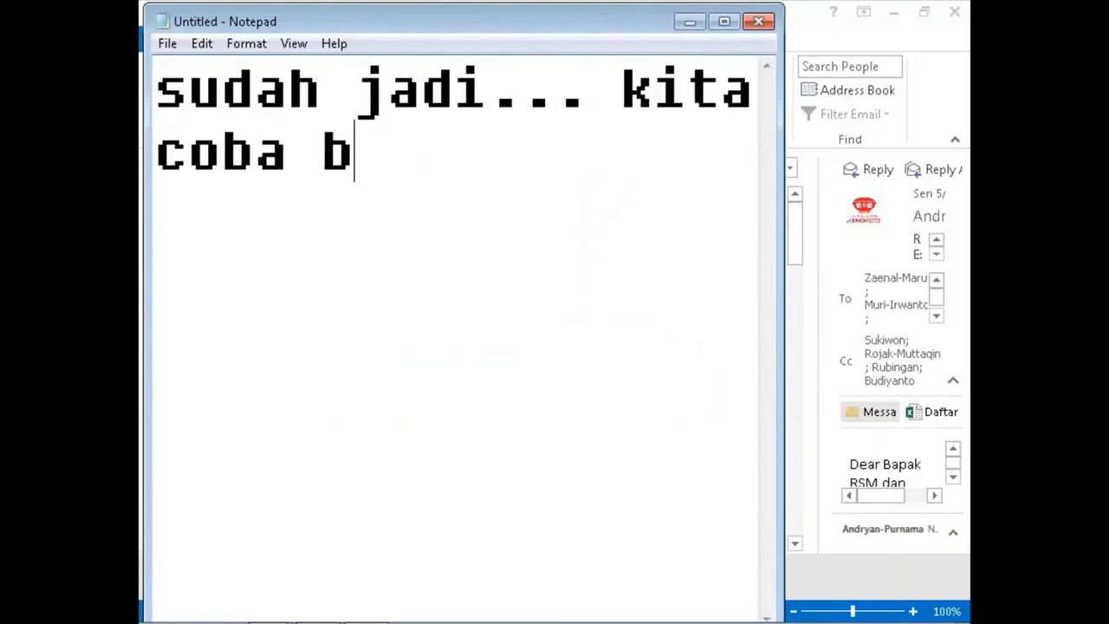
type("uat email baru ya")
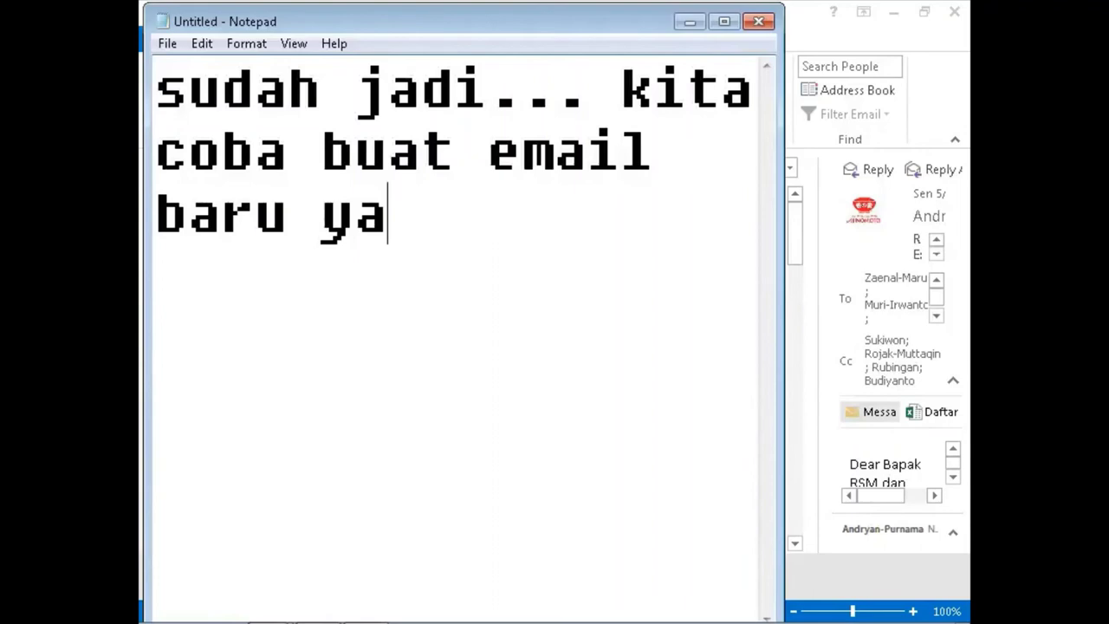
Switch back to Outlook, create a new e-mail, and write "Nah... sudah muncul kan guys..." above the signature
key("alt+Tab")
key("ctrl+n")
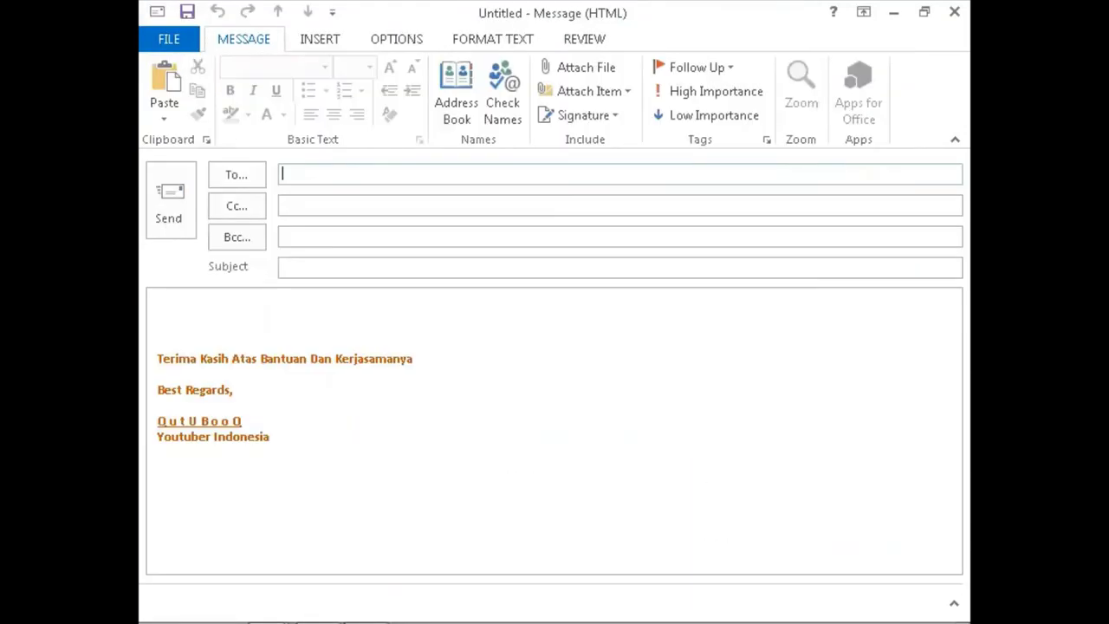
key("ctrl+a")
left_click(158, 327)
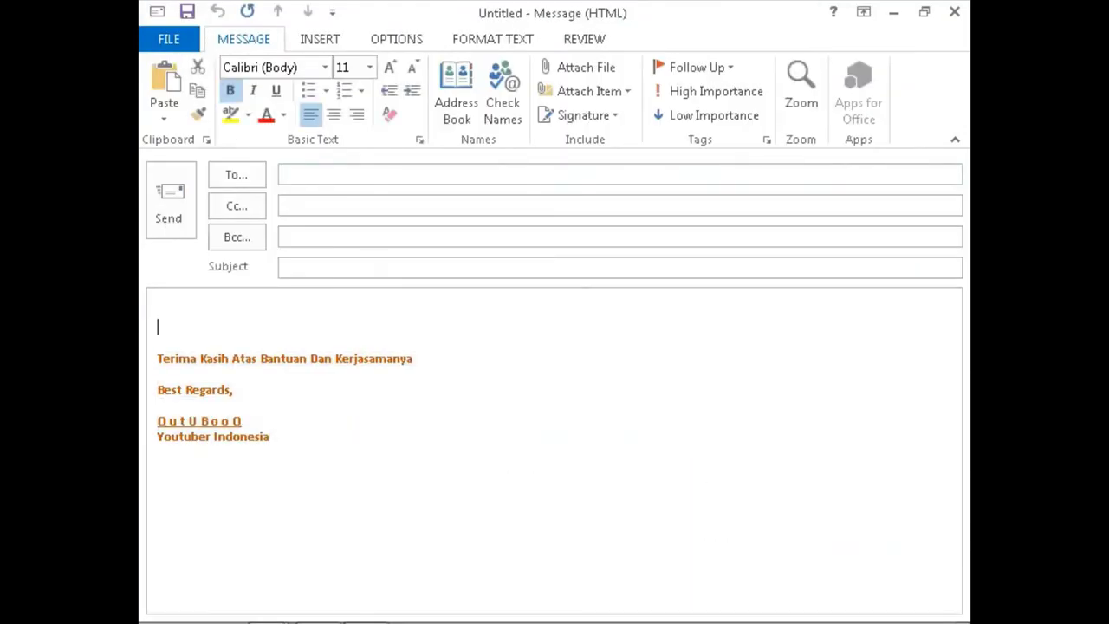
type("Nah... sud")
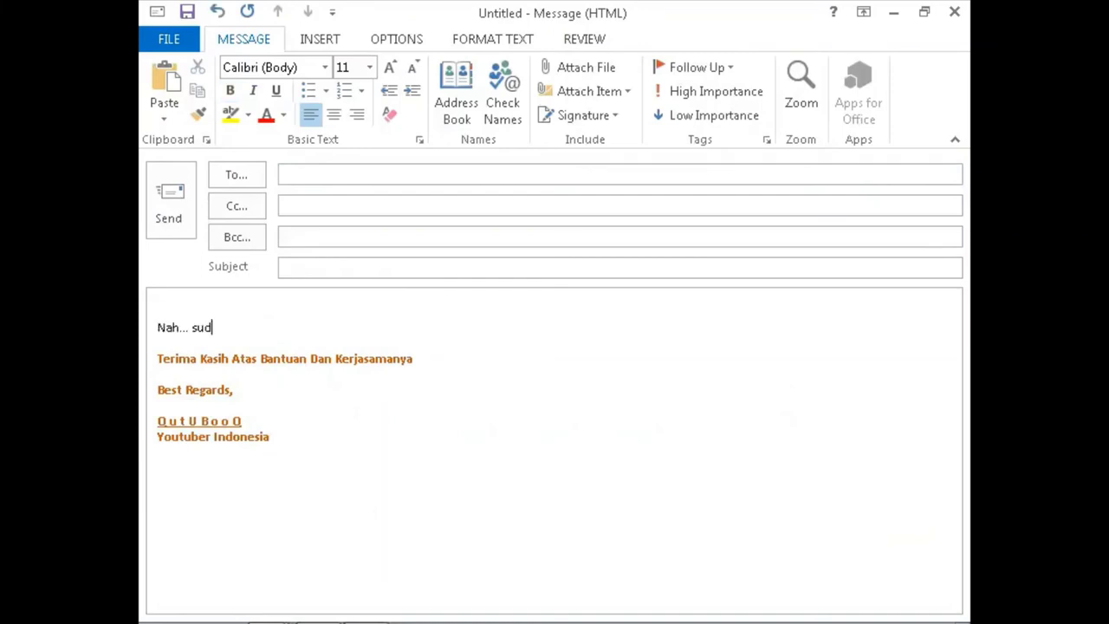
type("ah muncul kan guys...")
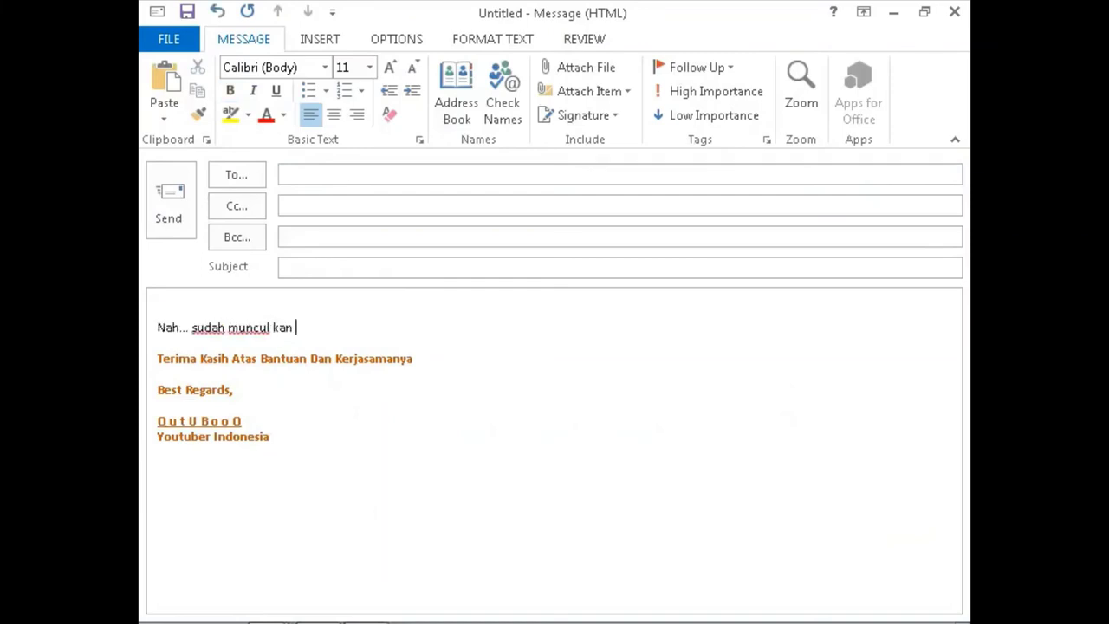